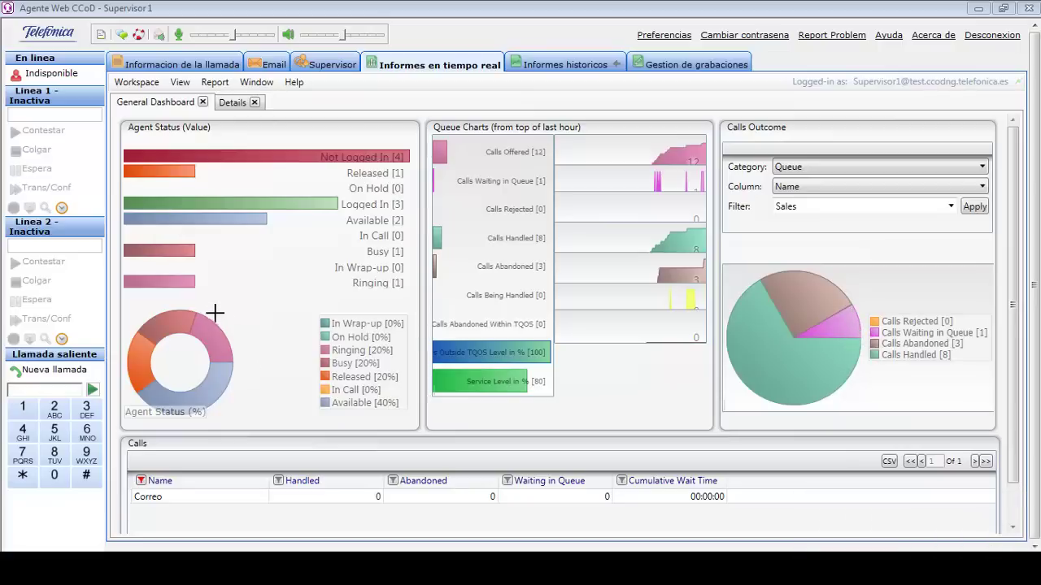
Switch to Agent 1, answer the incoming call, then hold and resume it.
click(978, 8)
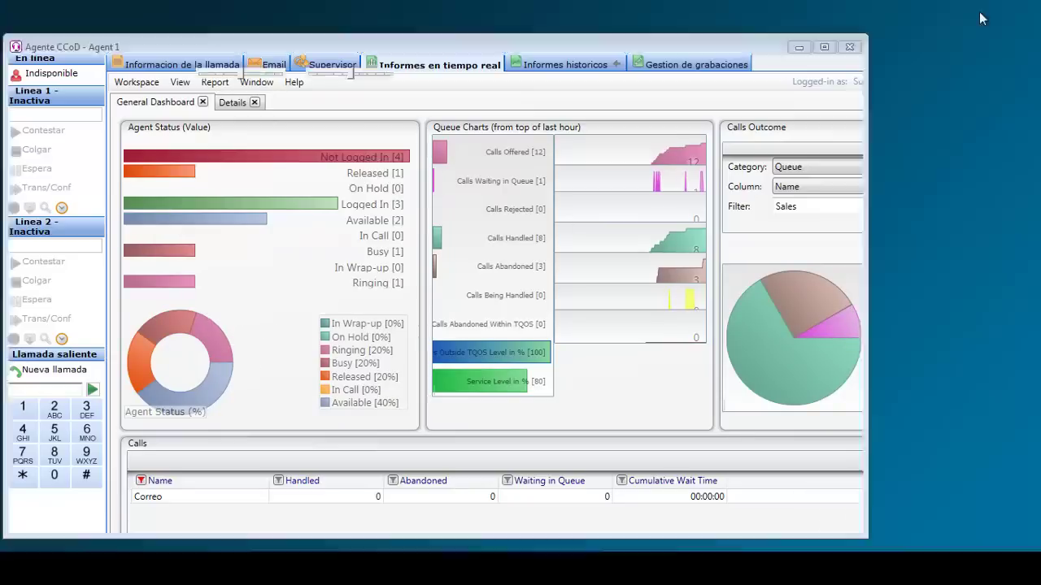
click(53, 163)
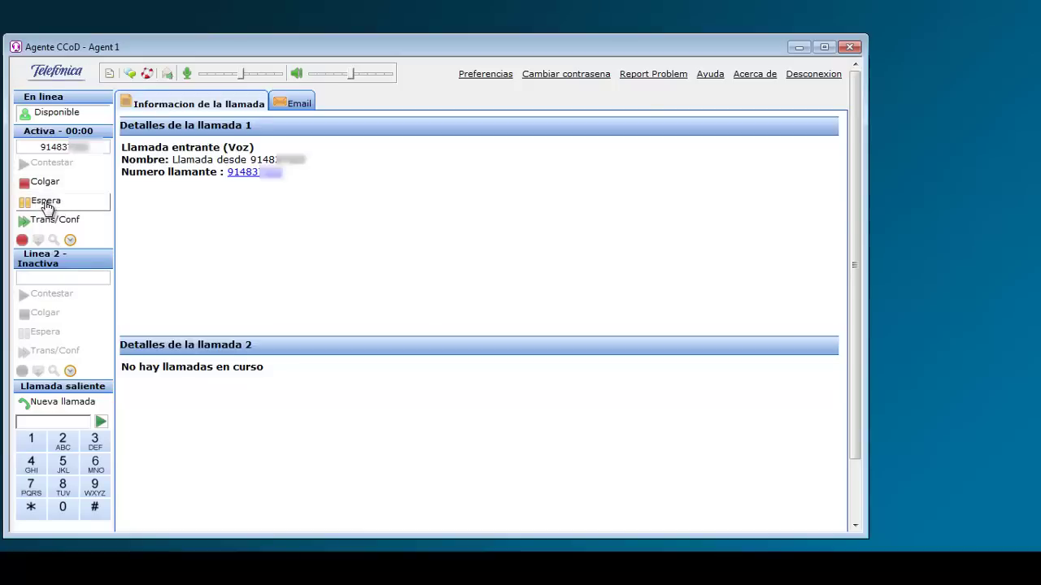
click(47, 205)
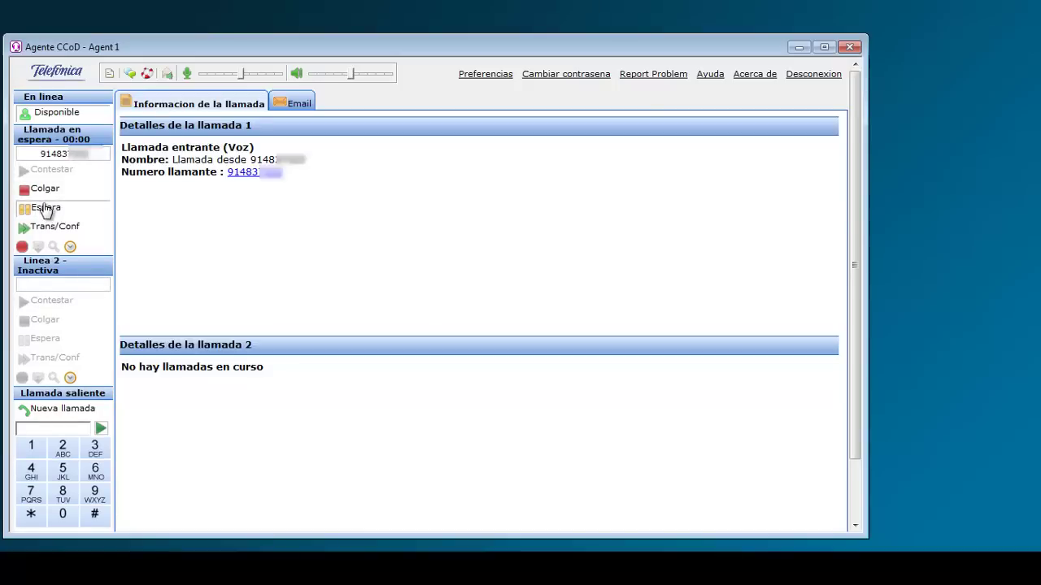
click(47, 208)
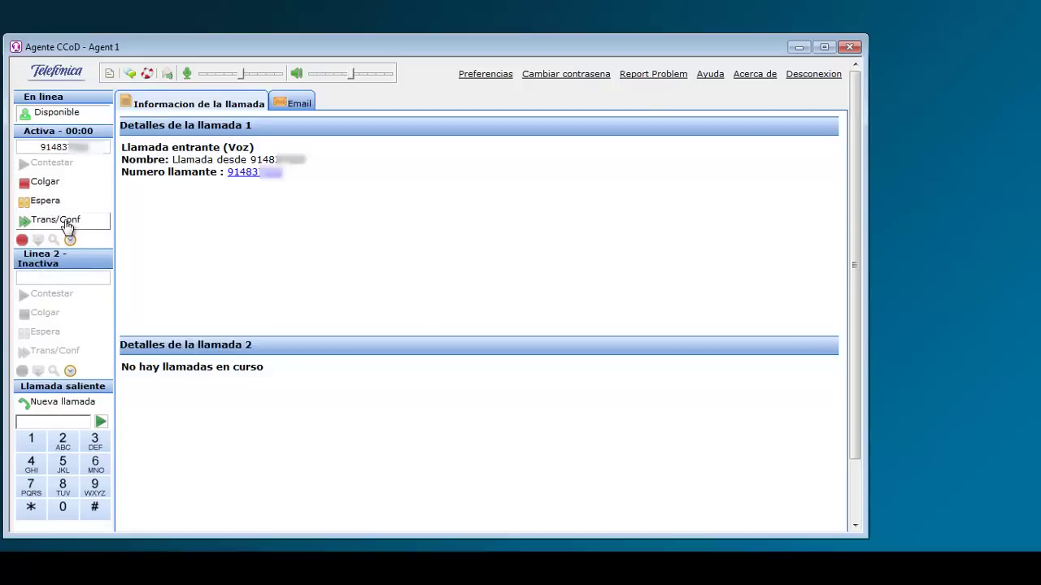
Consult Agent 2 by call, then transfer the caller to Agent 2.
click(66, 223)
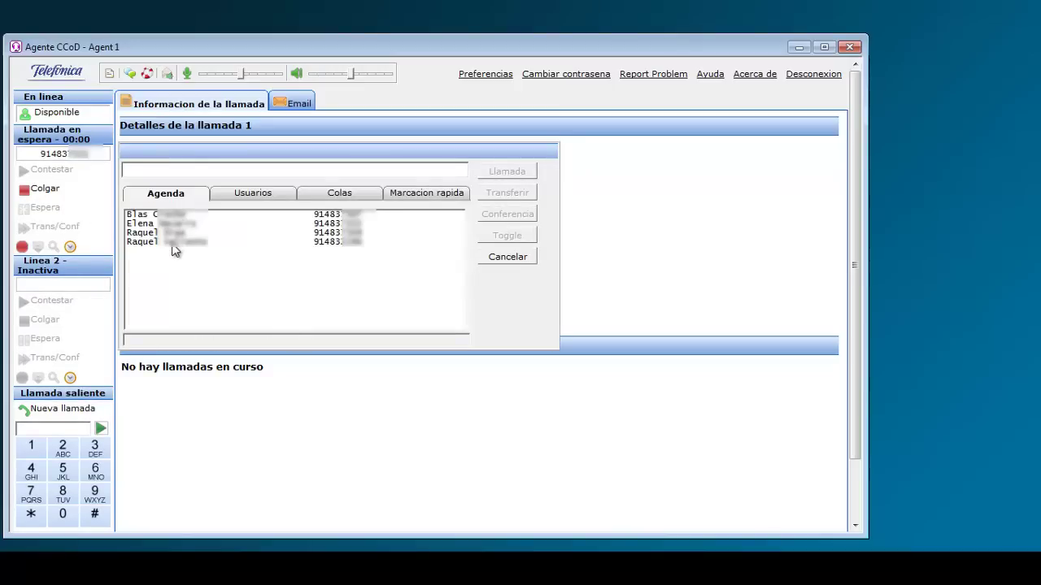
click(252, 197)
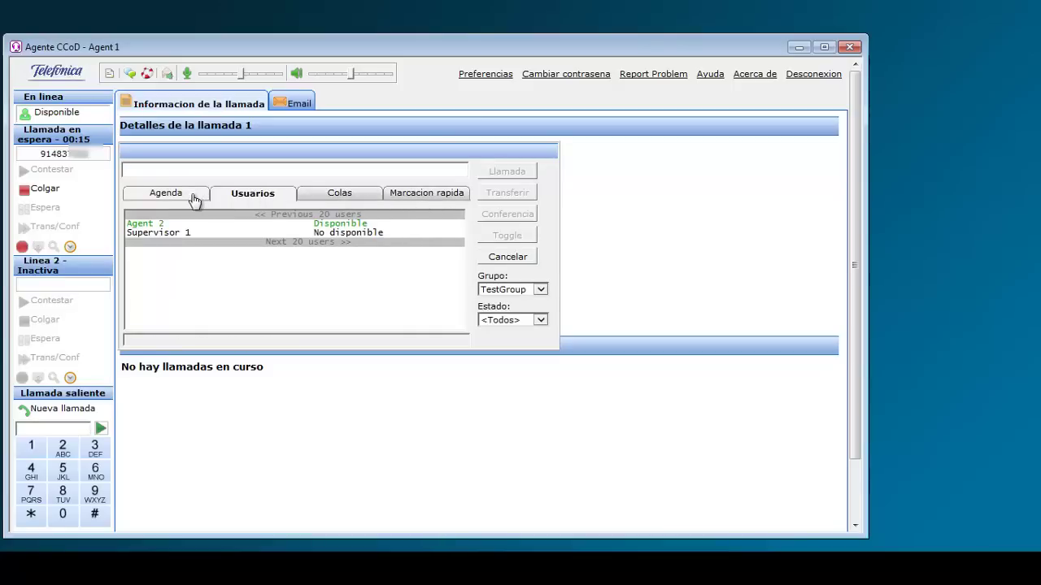
click(190, 224)
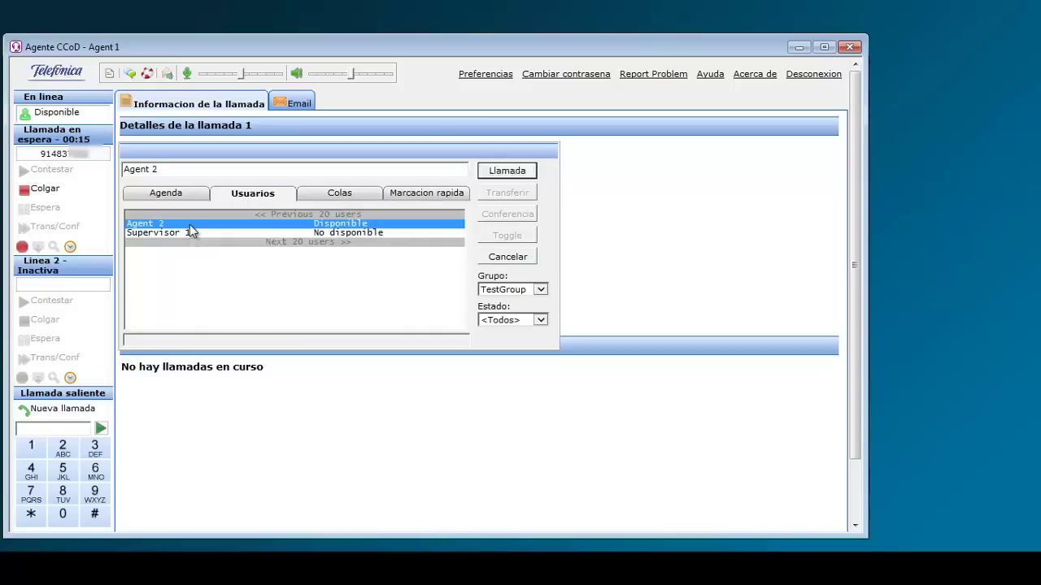
click(513, 174)
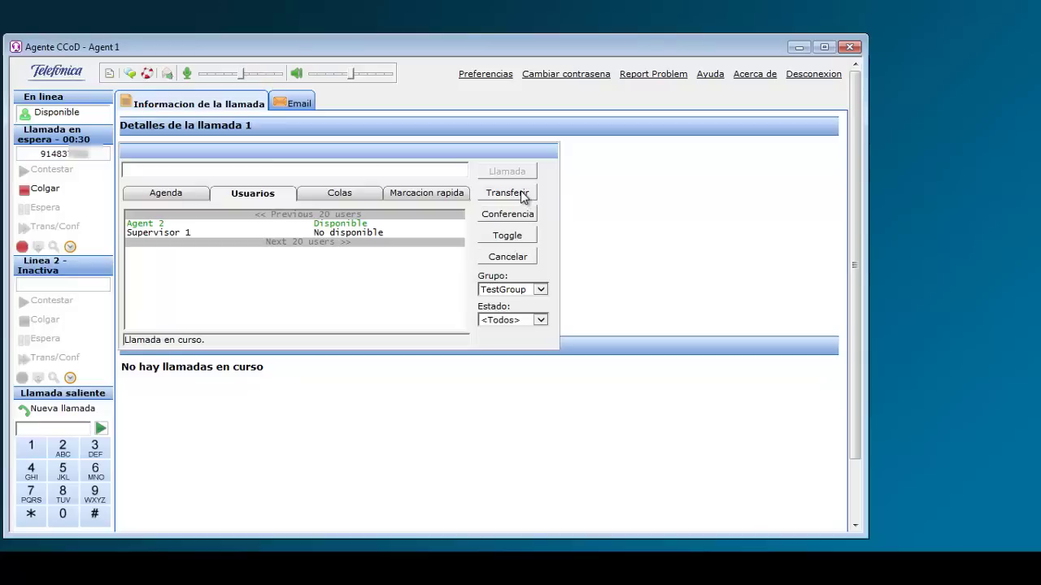
click(524, 198)
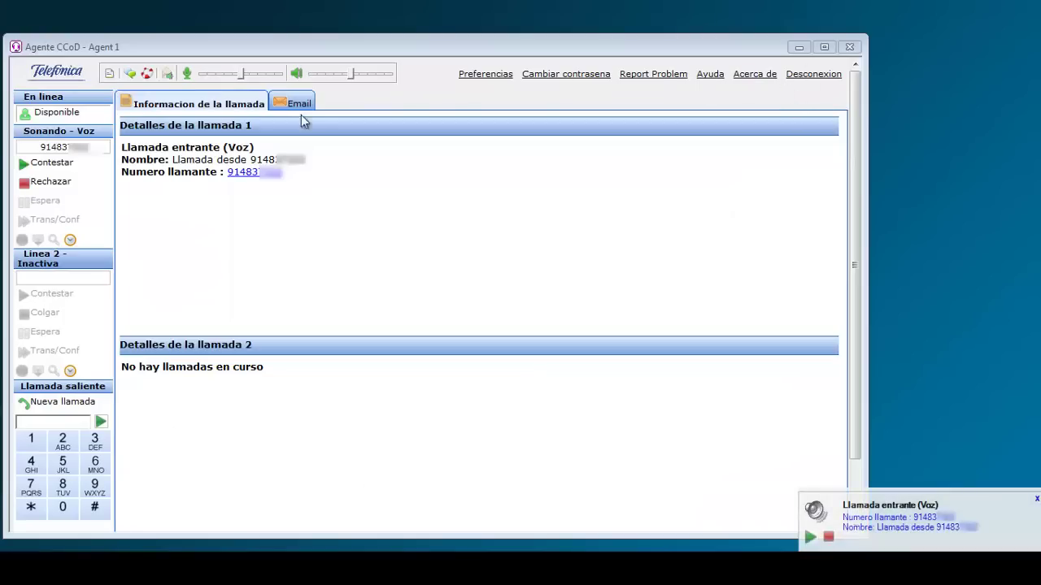
Answer the new call and send a callback request for hour 15 (15:40, 2014-11-12).
click(64, 166)
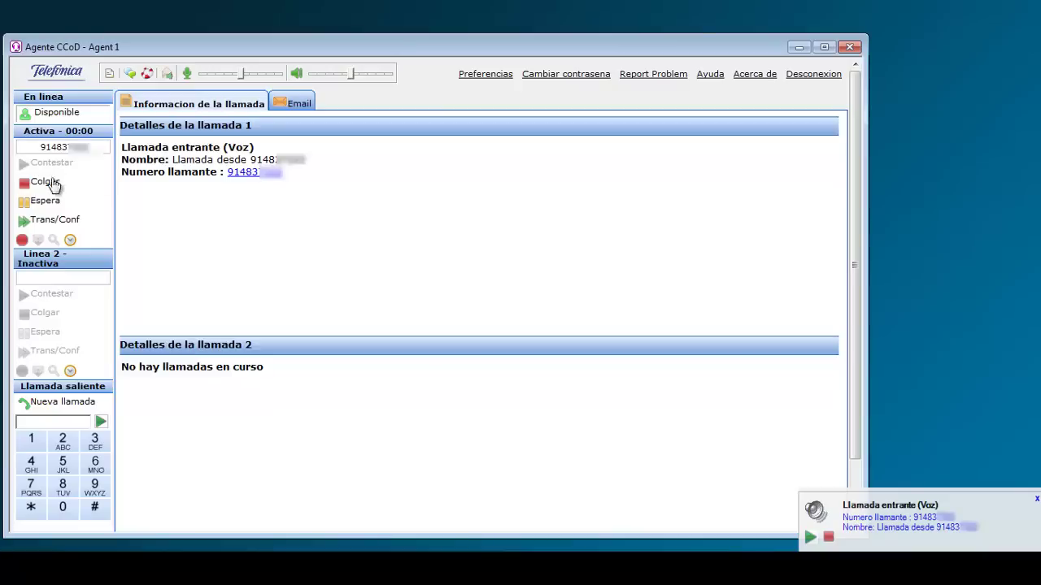
click(70, 243)
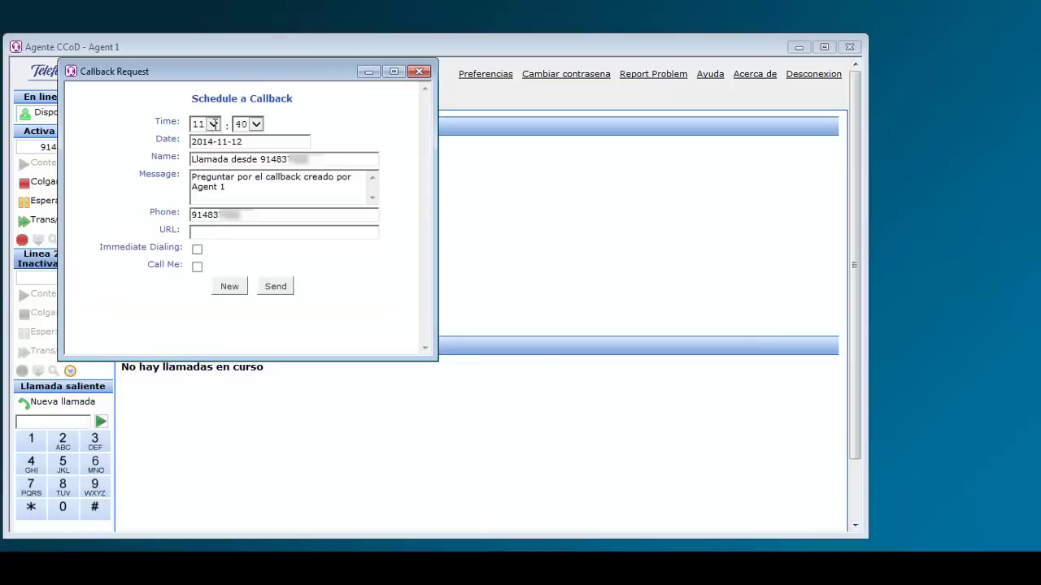
click(213, 124)
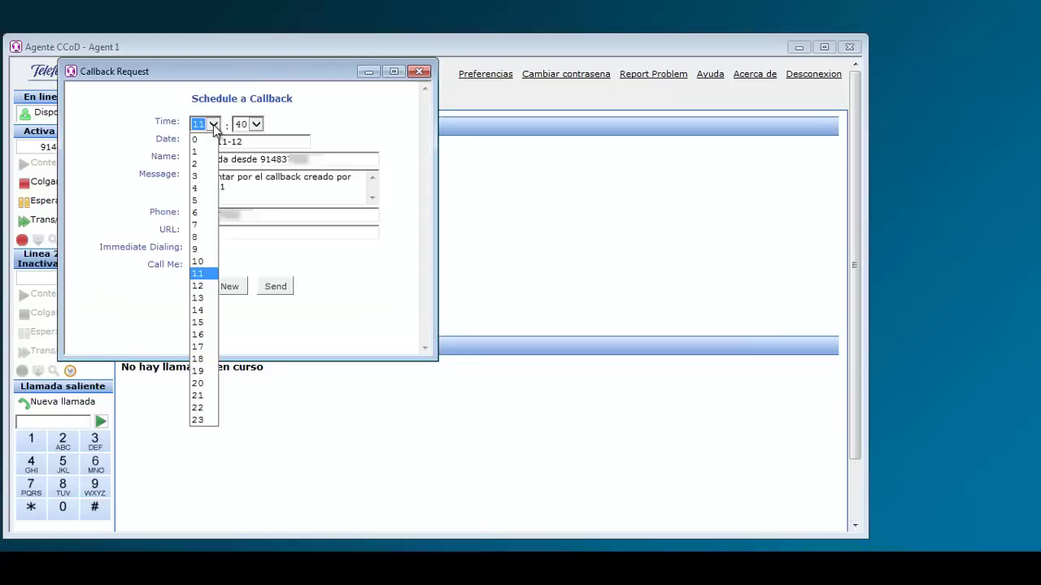
click(199, 323)
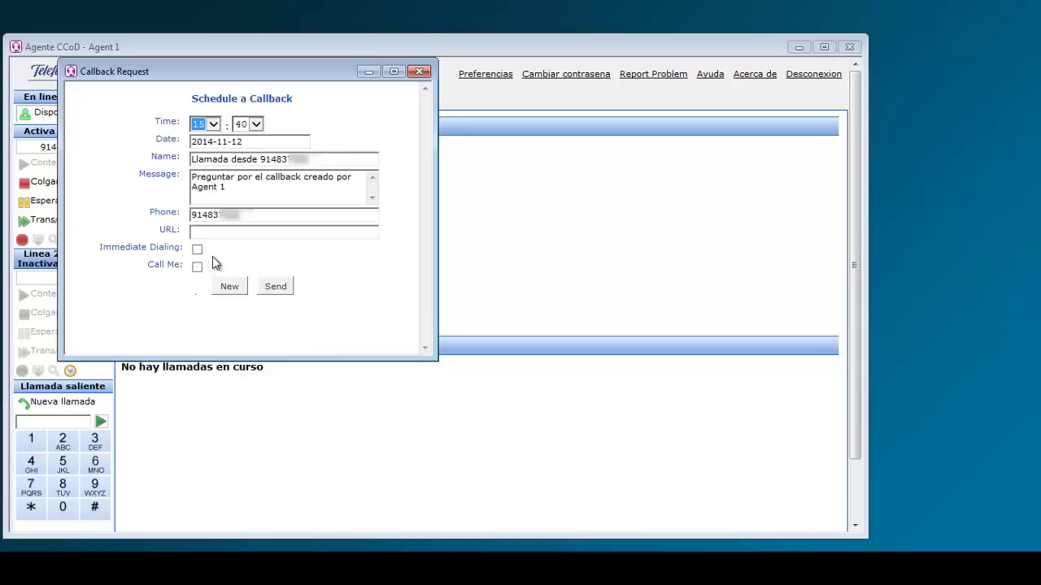
click(277, 287)
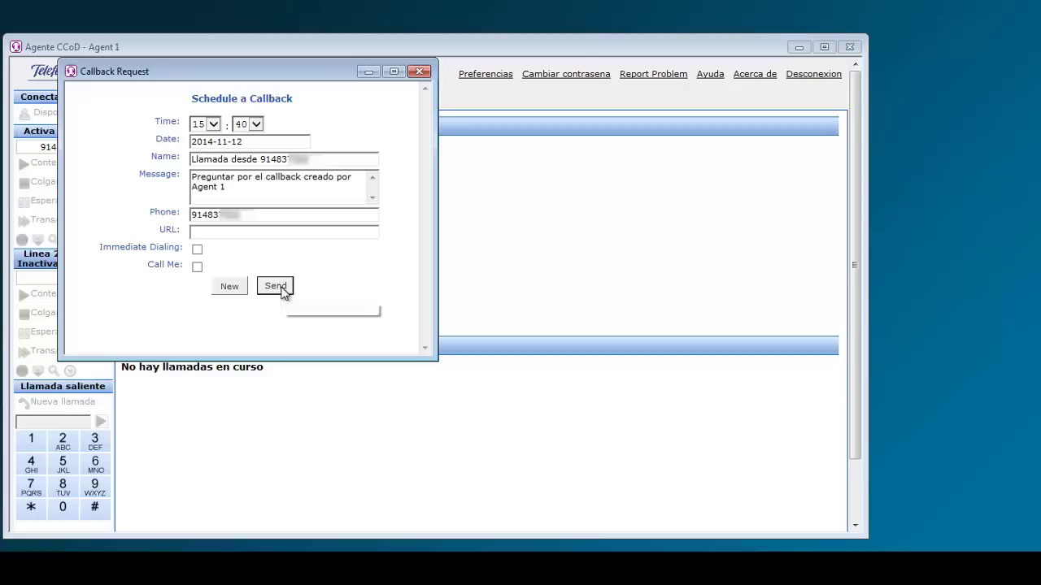
click(418, 73)
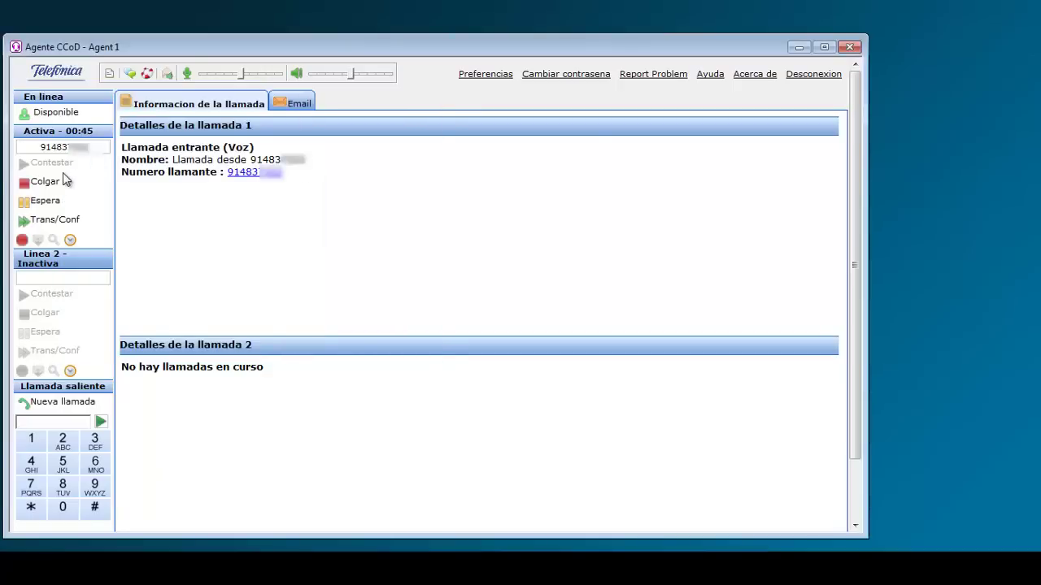
Hang up the call and close it with the Voz typification code.
click(45, 183)
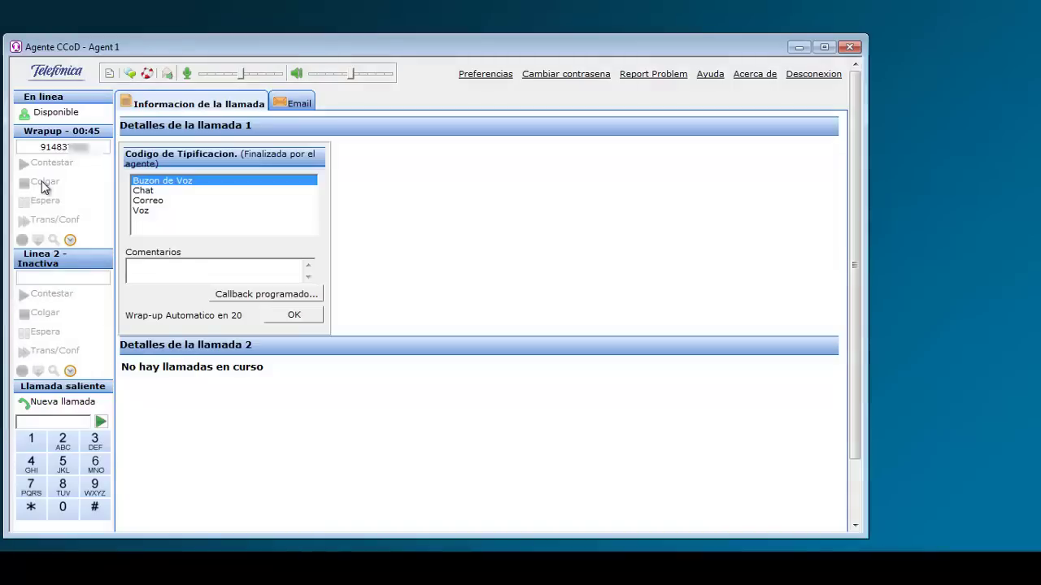
click(140, 211)
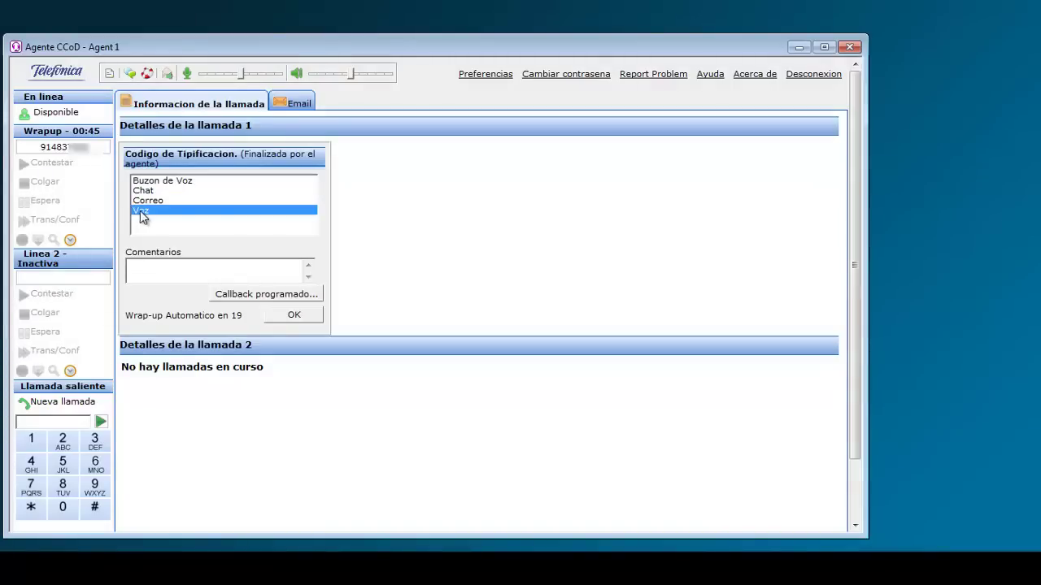
click(295, 315)
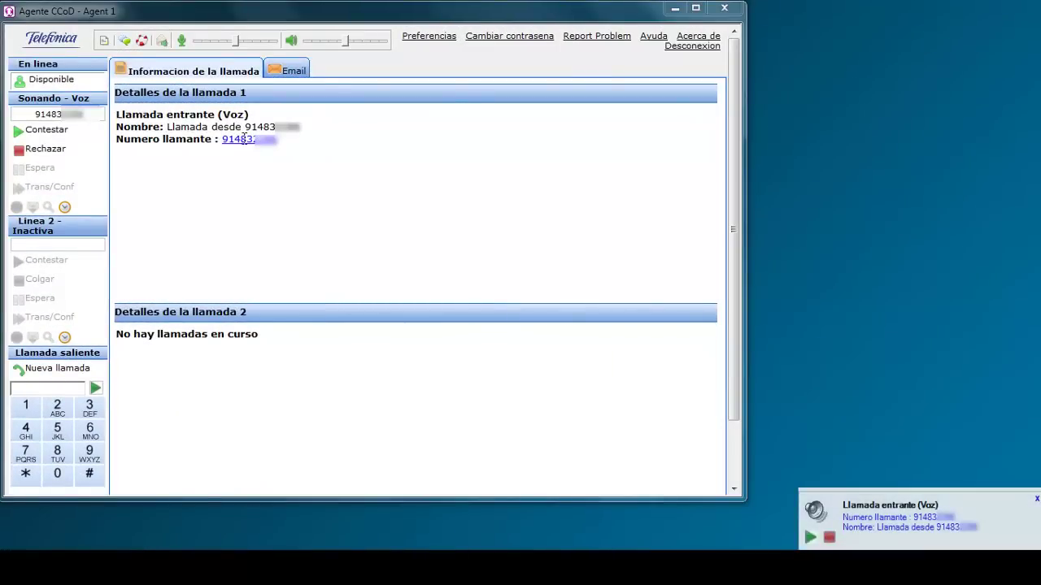
Answer and record the call, then ask the supervisor '¿Sigue vigente la promoción?'.
click(46, 132)
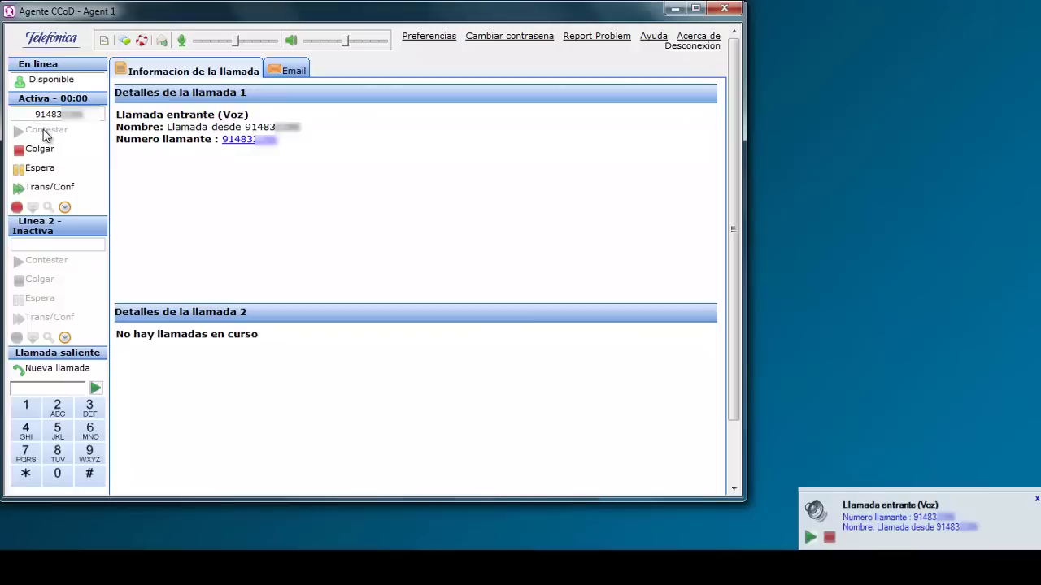
click(17, 208)
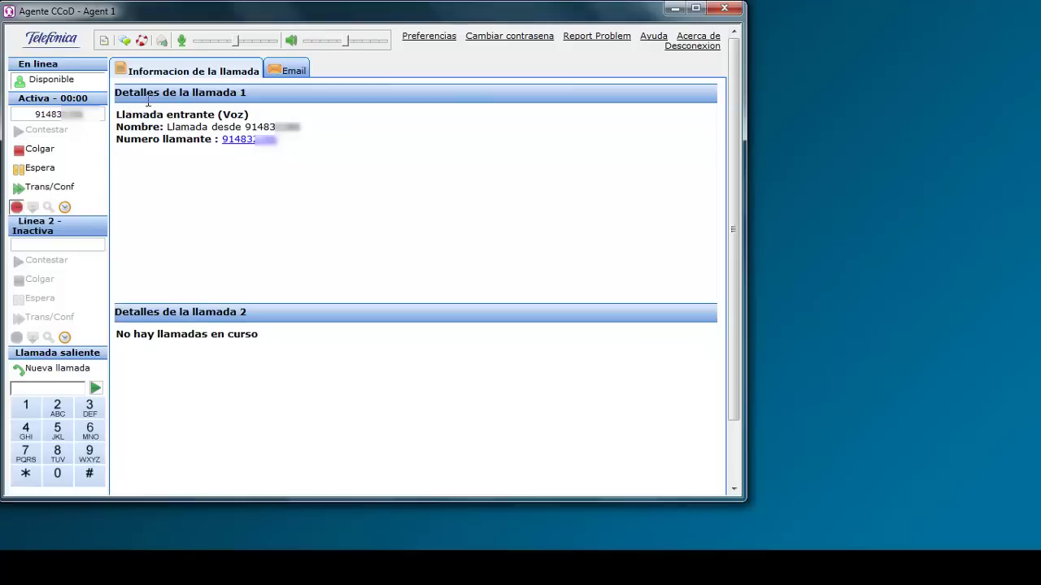
click(142, 43)
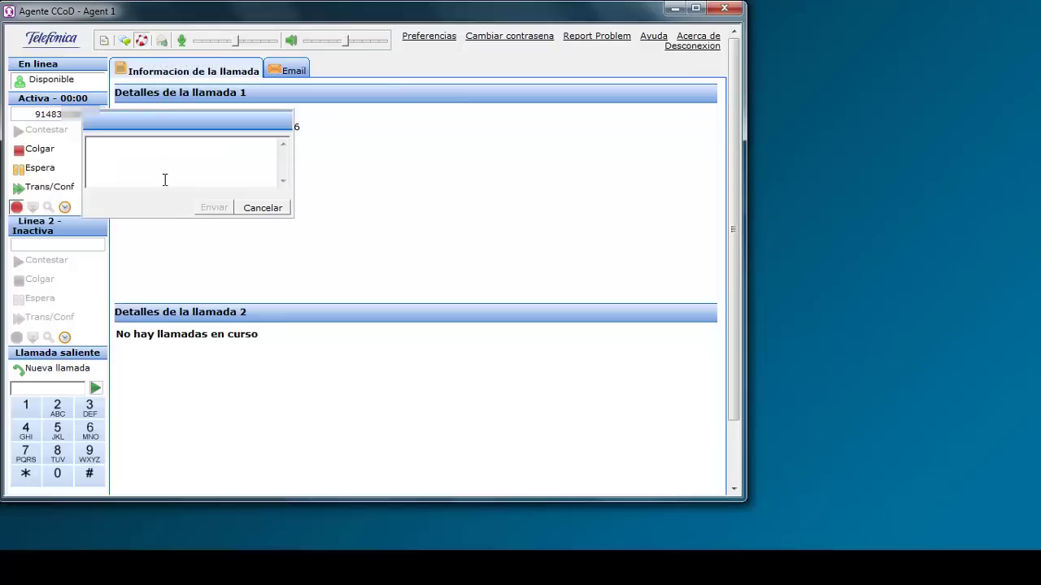
text(¿Sigue vigente la promoc)
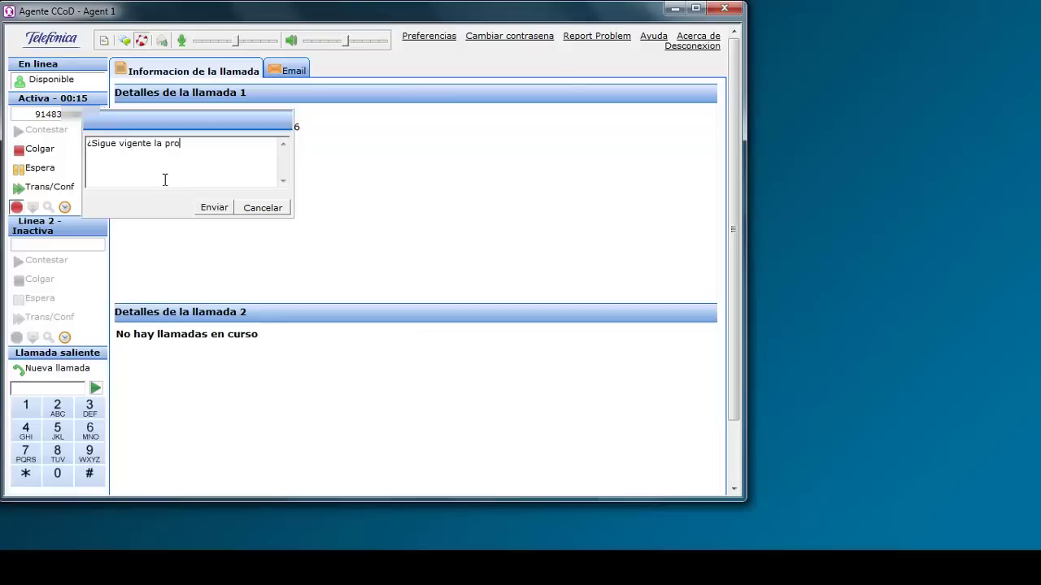
text(ión?)
click(214, 208)
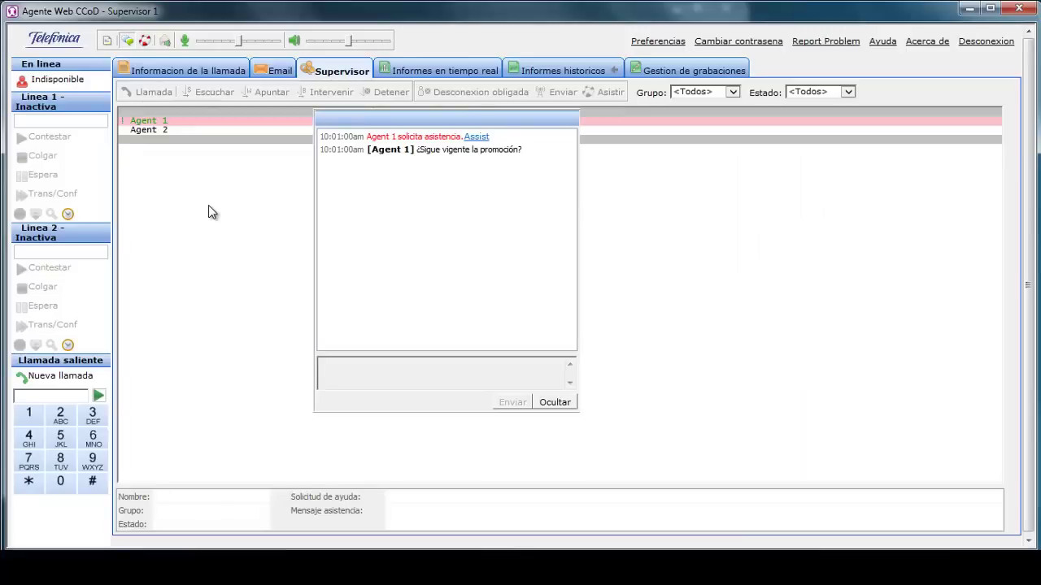
As supervisor, assist Agent 1, reply 'Si, hasta el próximo martes' and end the session.
click(477, 139)
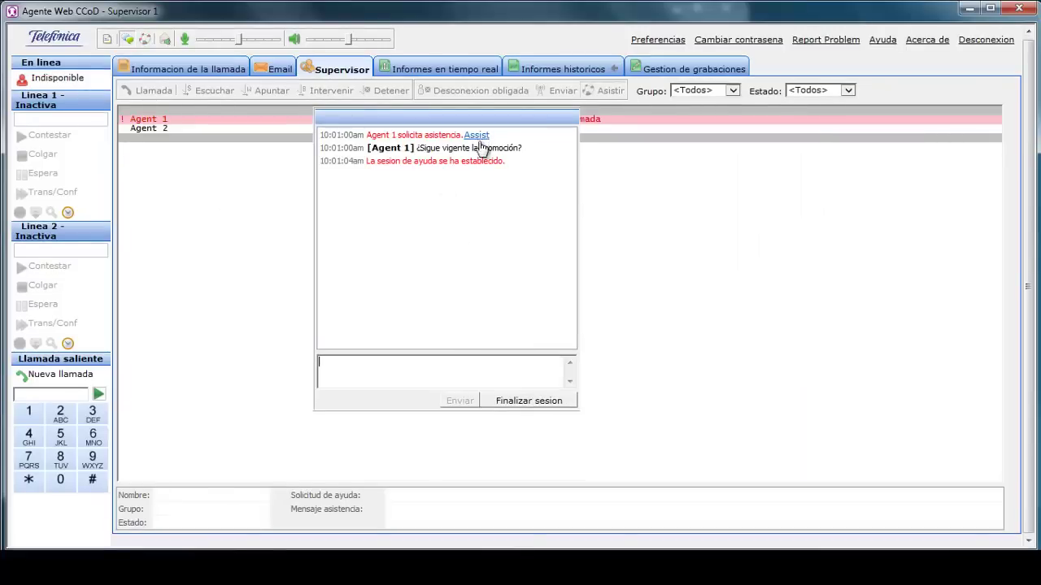
text(Si, hasta el próximo martes)
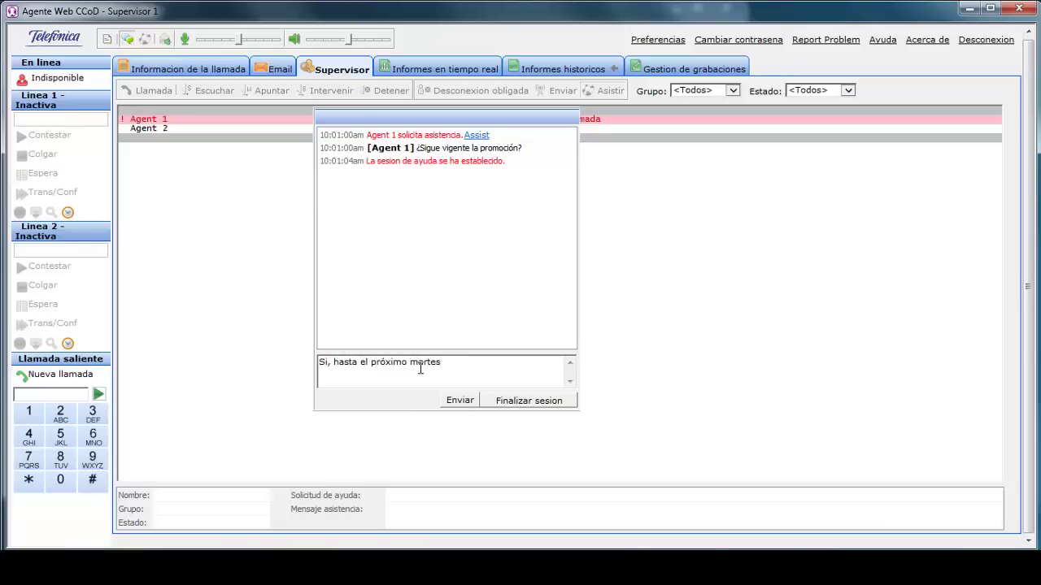
click(461, 402)
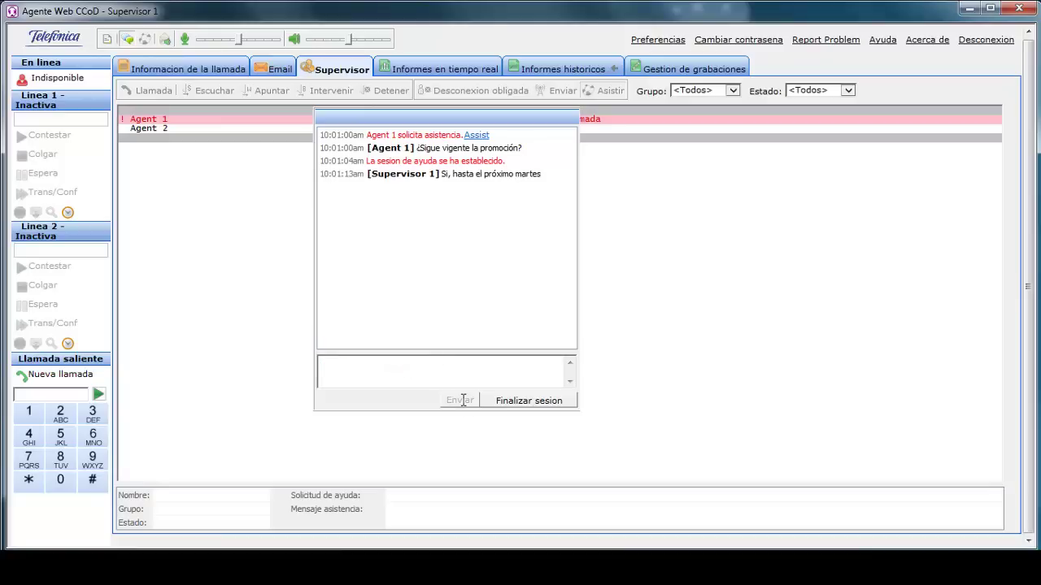
click(537, 402)
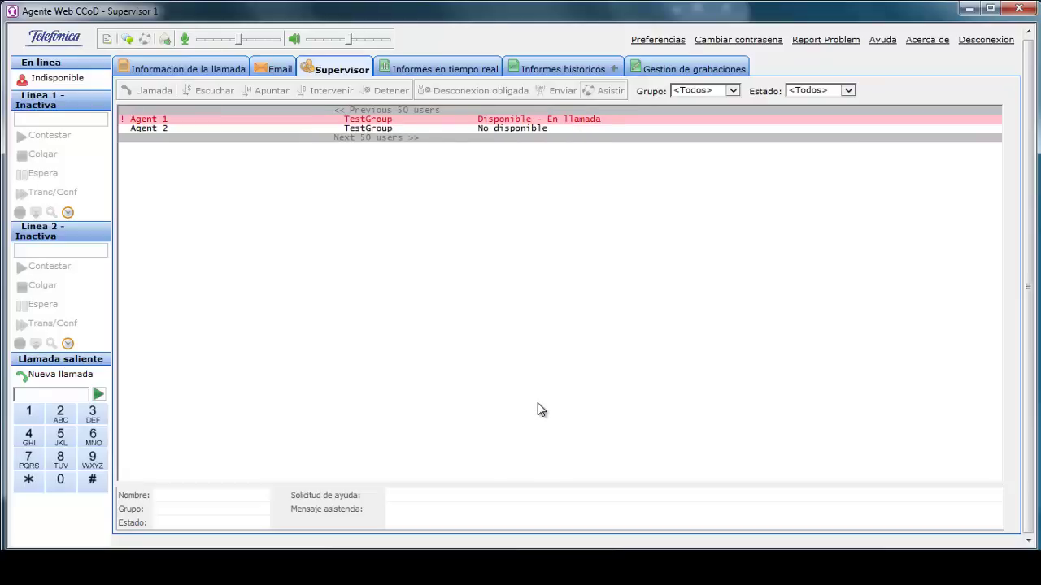
click(530, 122)
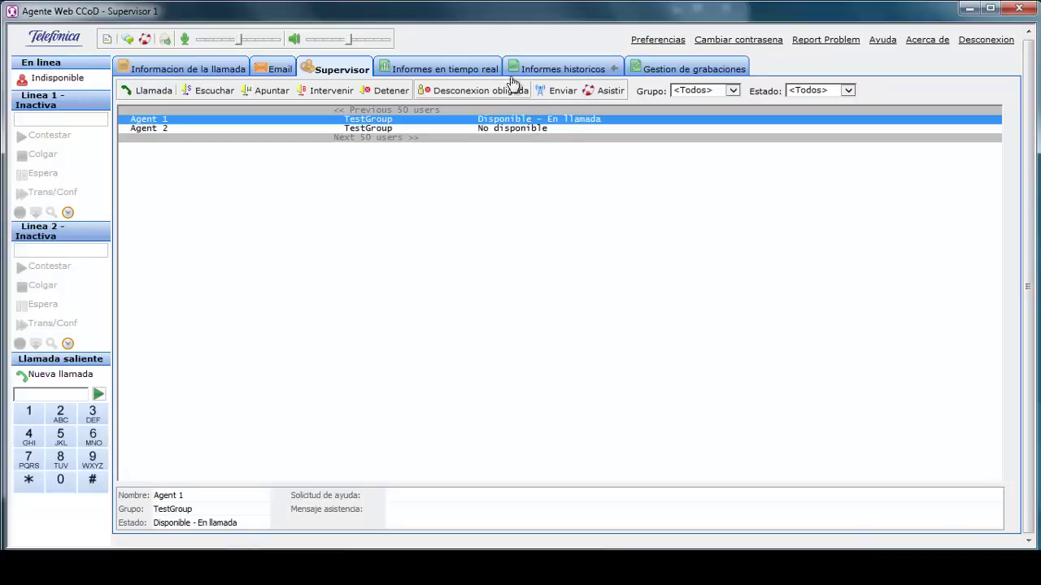
click(202, 97)
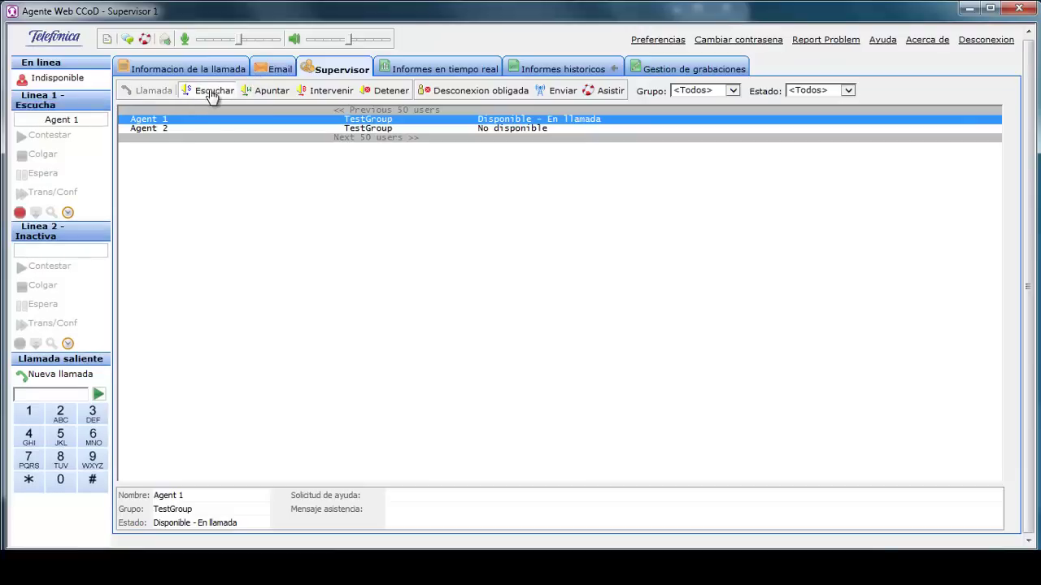
click(384, 93)
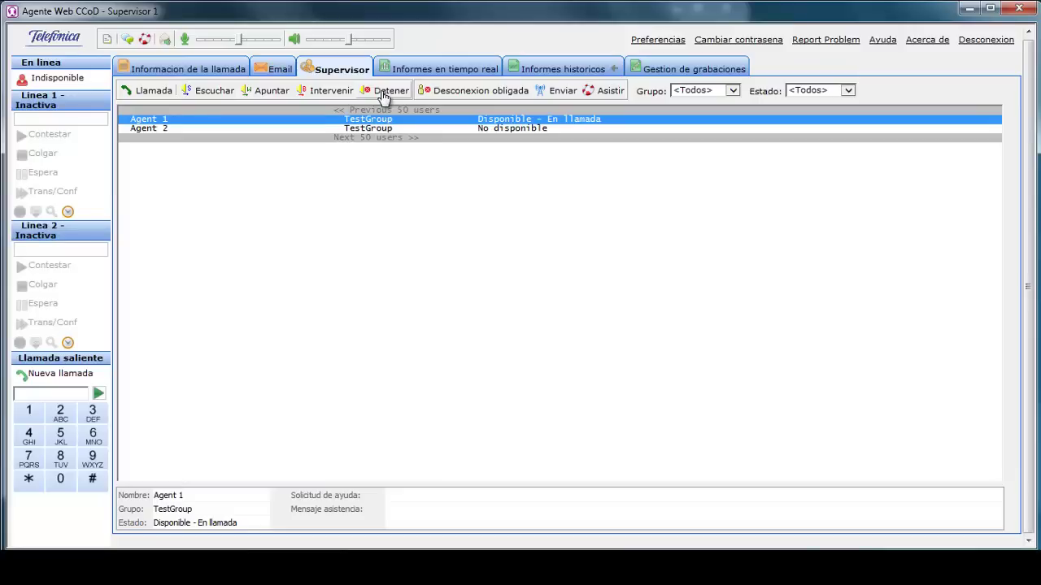
click(265, 92)
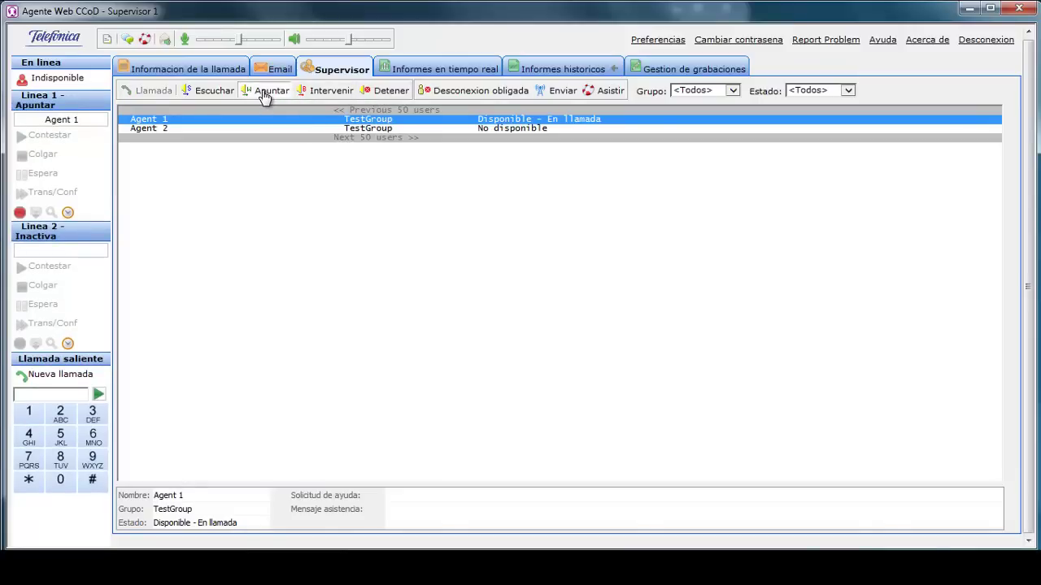
click(385, 93)
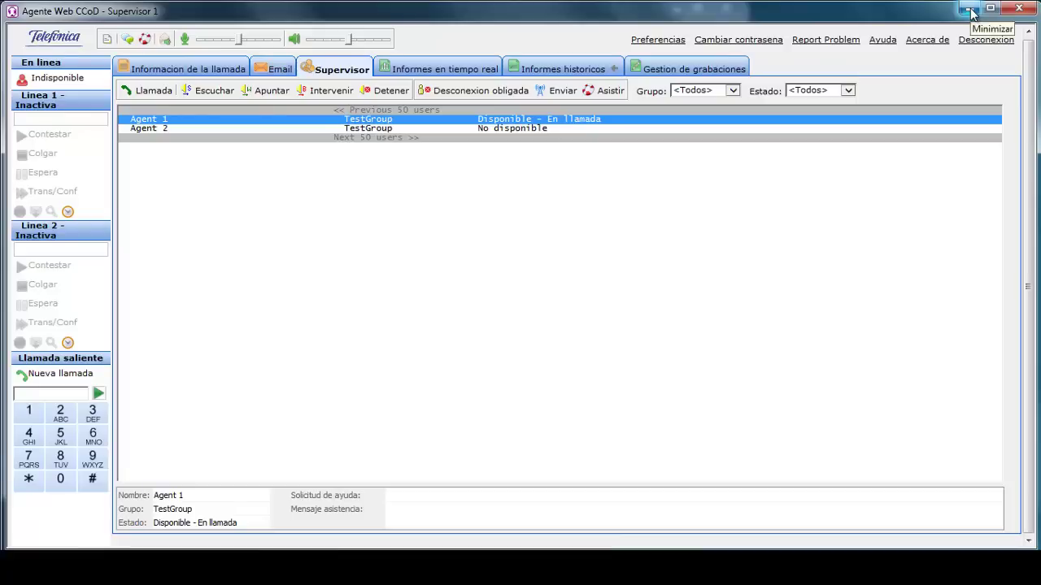
Back on Agent 1's console, hide the chat, hang up and wrap up with Voz.
click(970, 11)
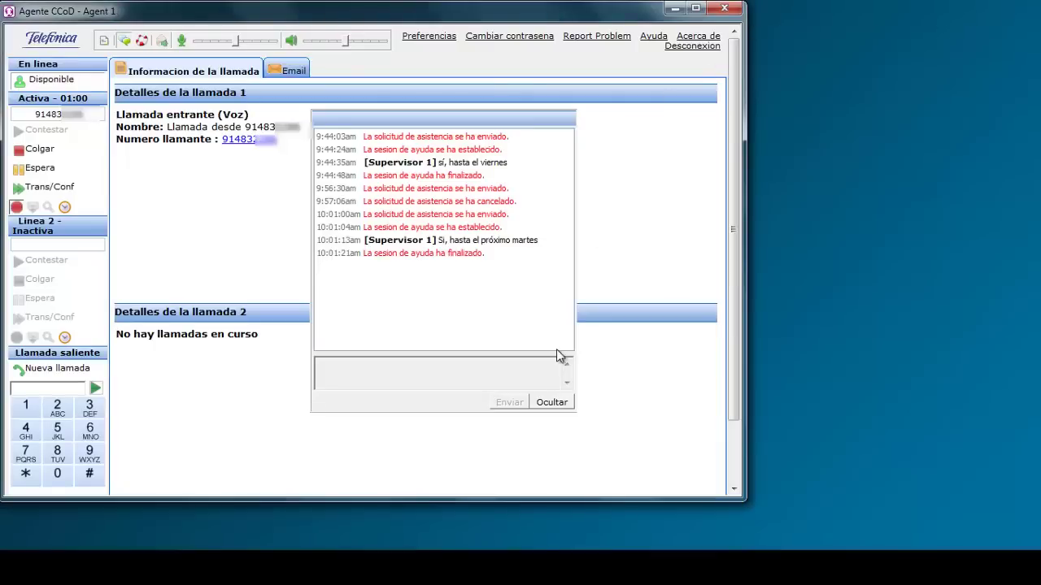
click(552, 403)
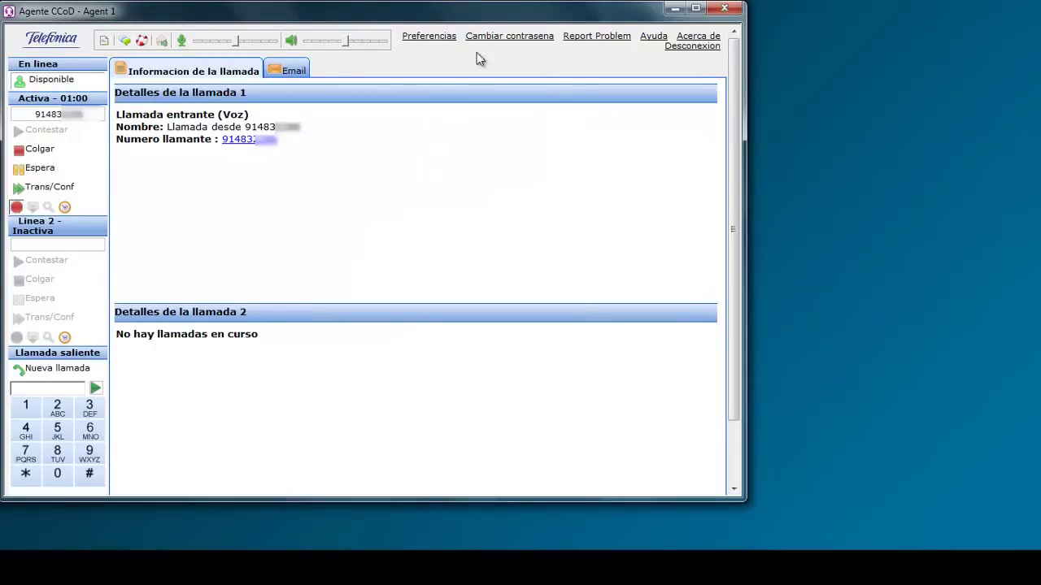
click(39, 151)
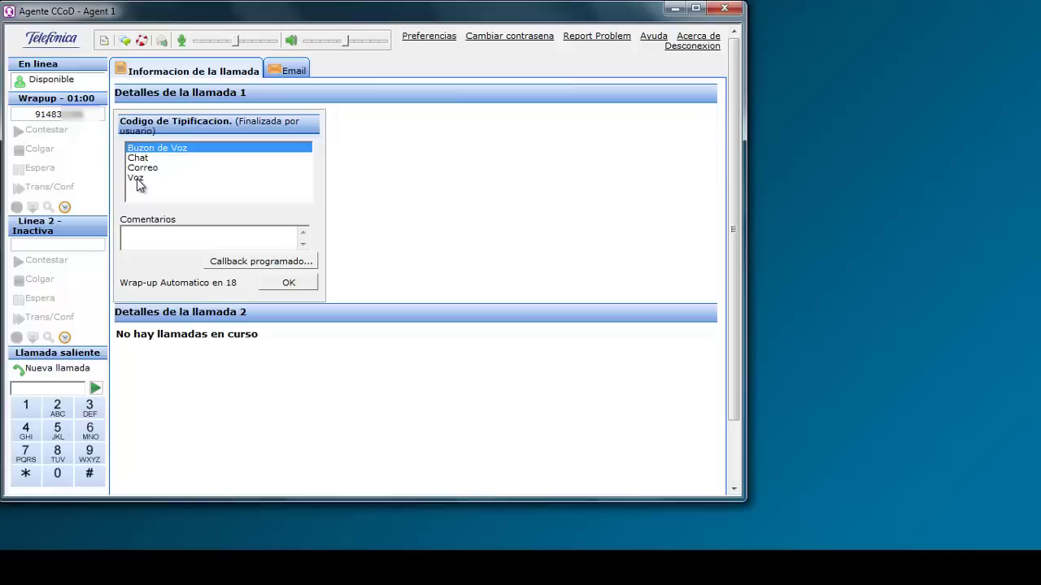
click(137, 180)
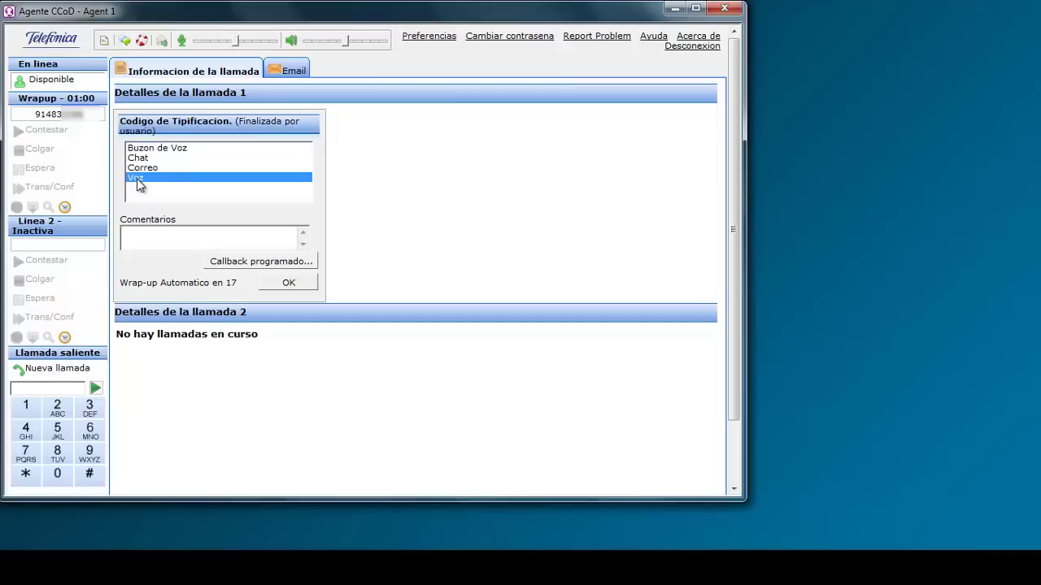
click(289, 283)
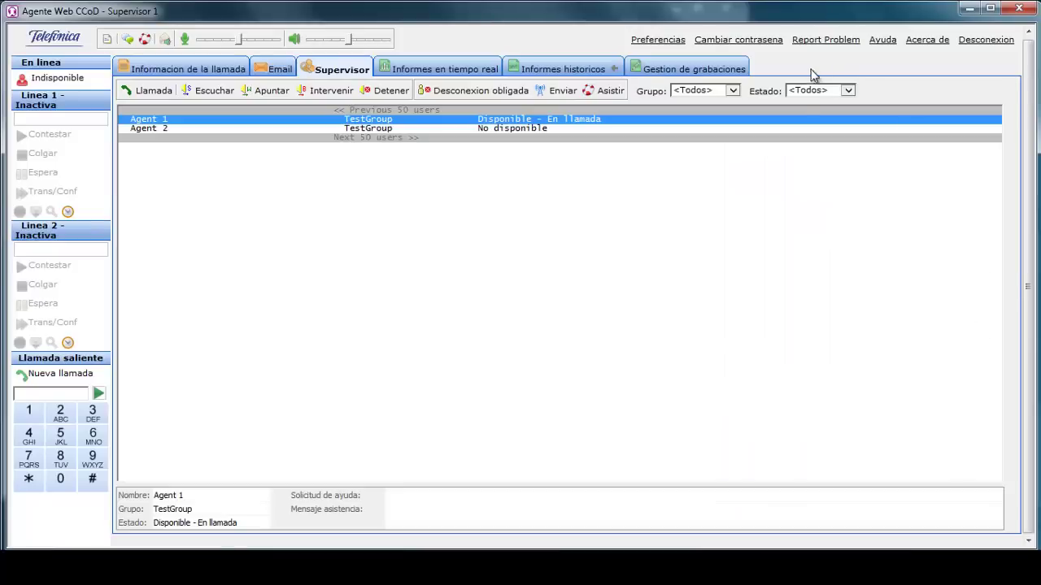
In Gestion de grabaciones, show Agent 1's calls from 6 to 7 November 2014.
click(704, 73)
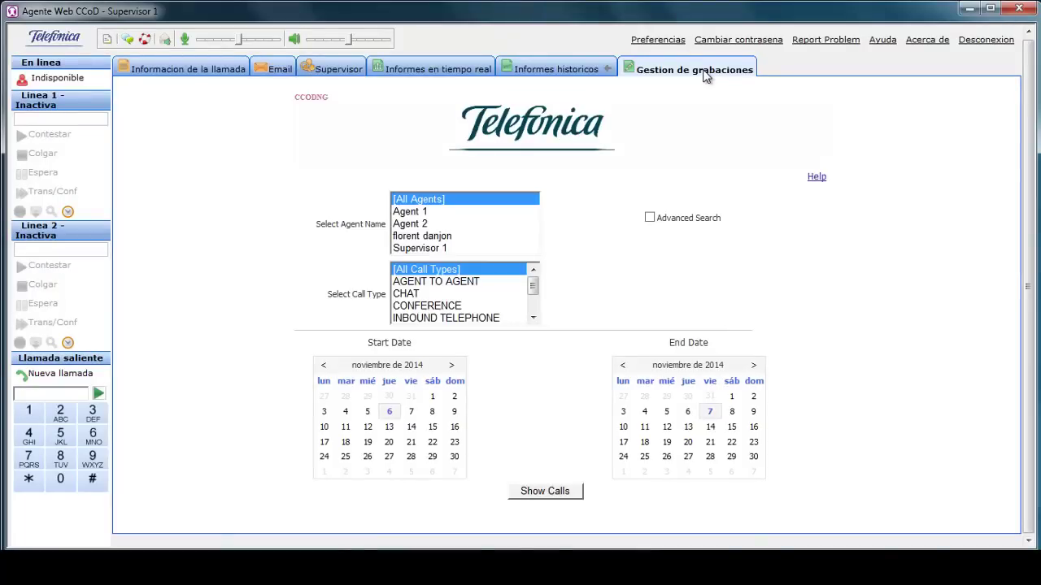
click(421, 213)
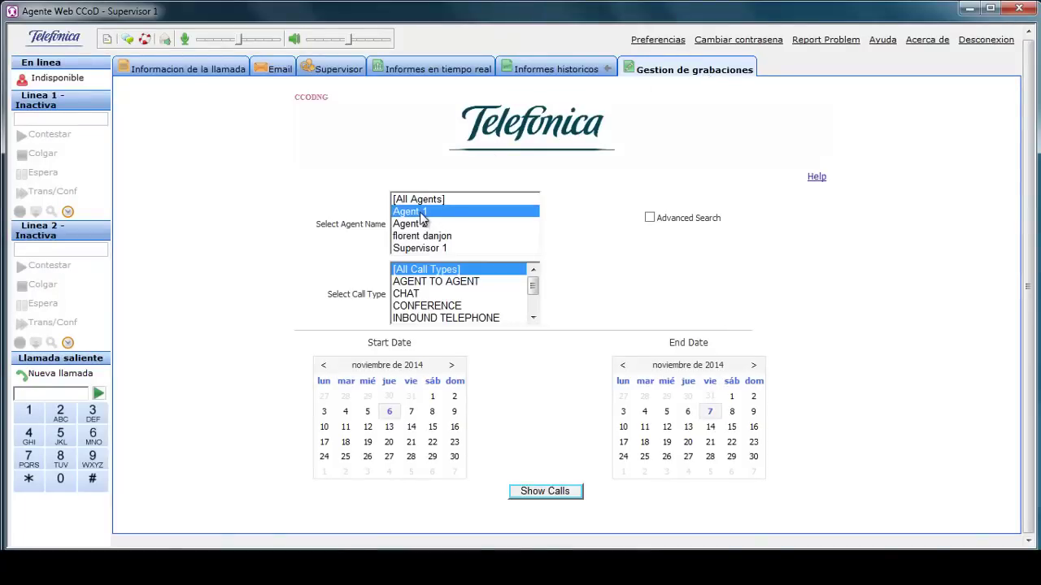
click(391, 414)
click(712, 416)
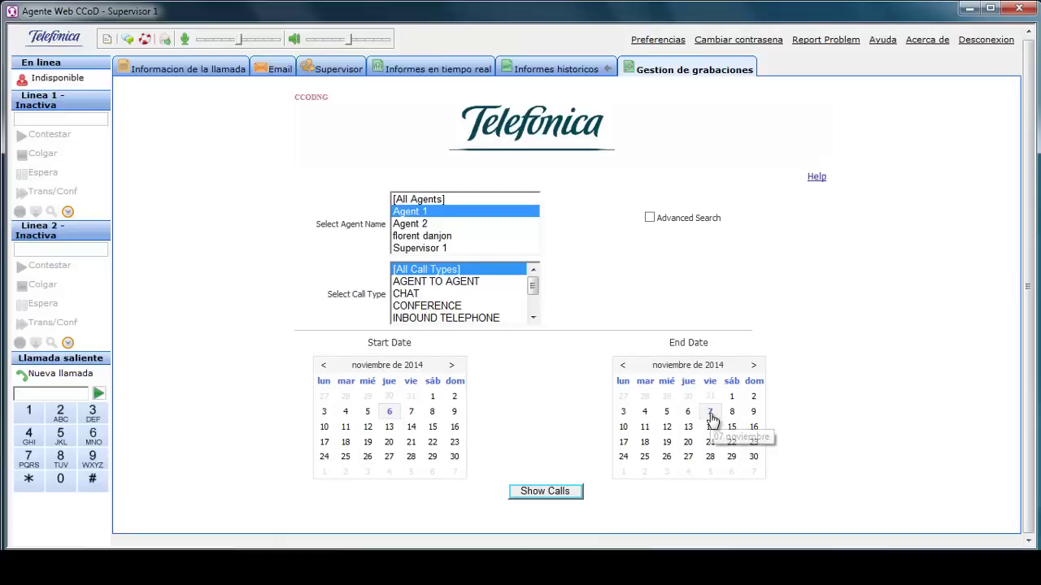
click(545, 495)
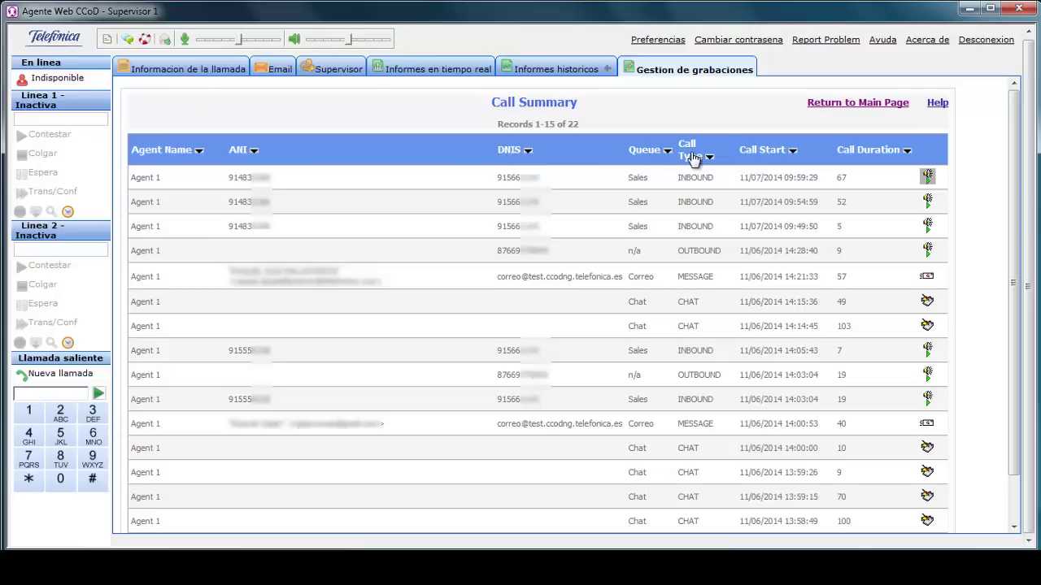
Open Agent 1's latest inbound call recording, pause playback and save a copy.
click(928, 178)
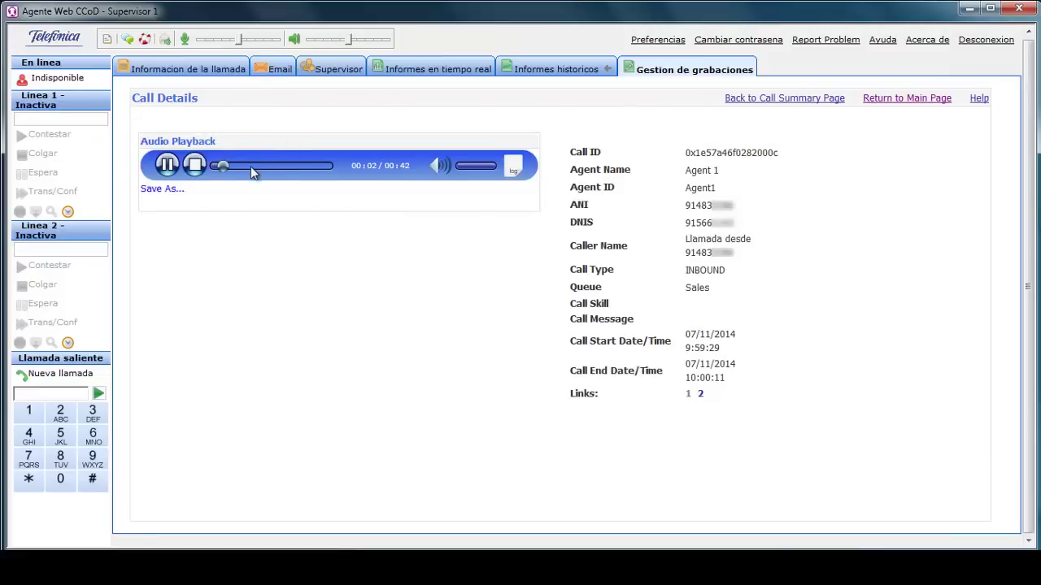
click(166, 165)
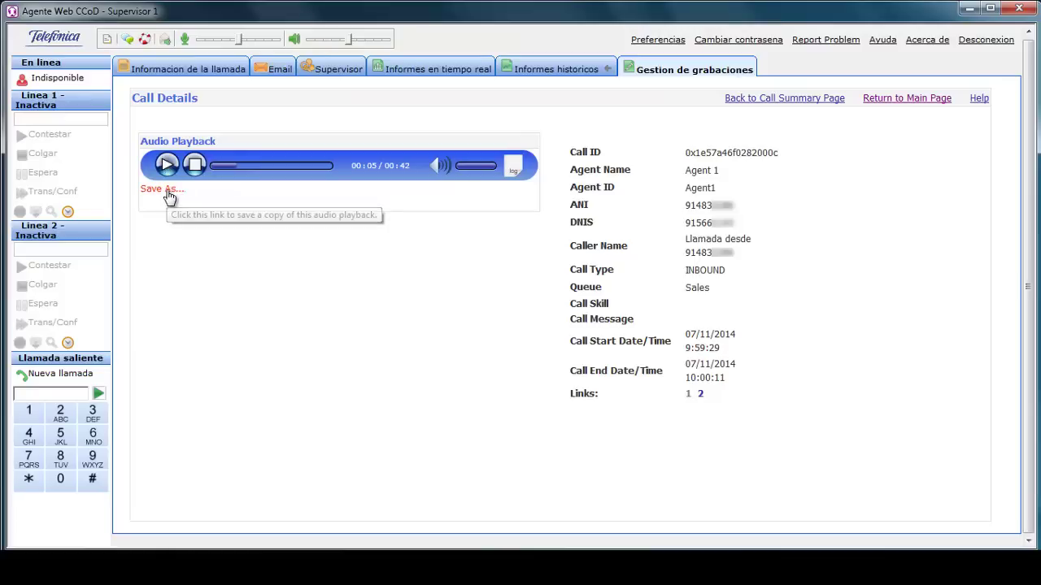
click(168, 195)
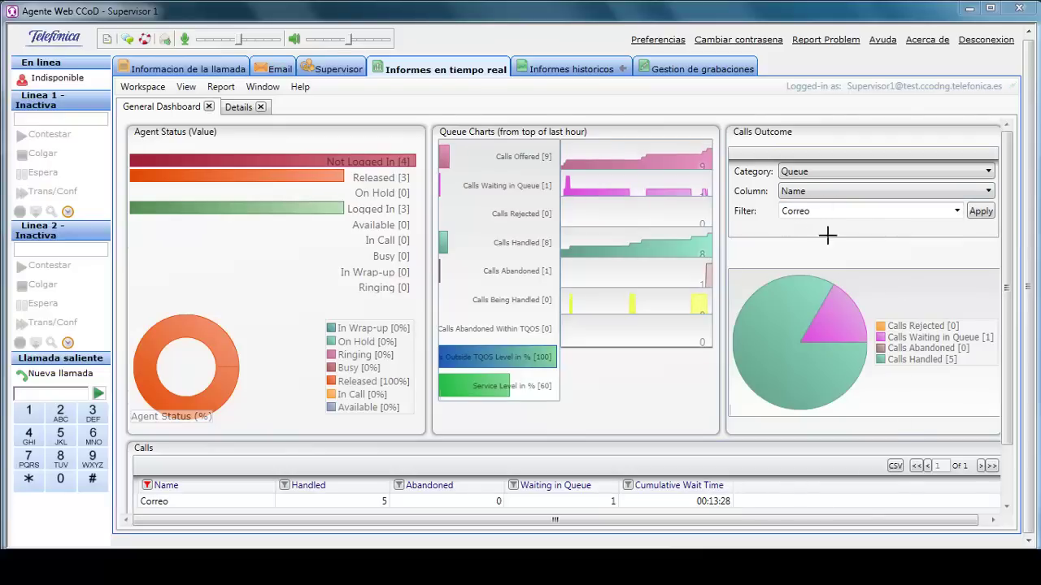
Return to Agent 1's console and switch the status from Indisponible to Disponible.
mouse_move(840, 302)
click(969, 8)
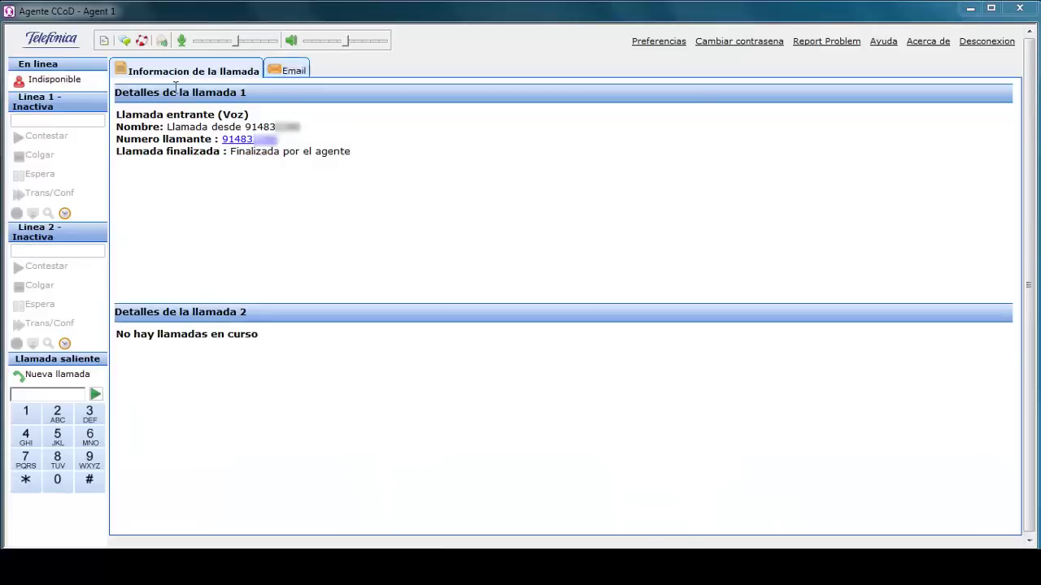
click(67, 81)
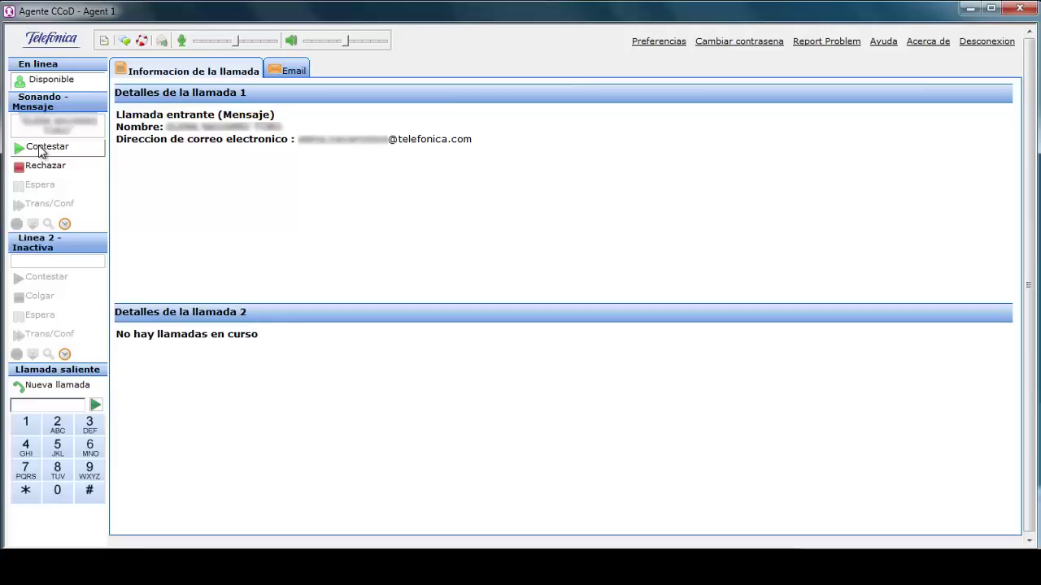
Accept the incoming email and start a reply sent from the Correo address.
click(39, 147)
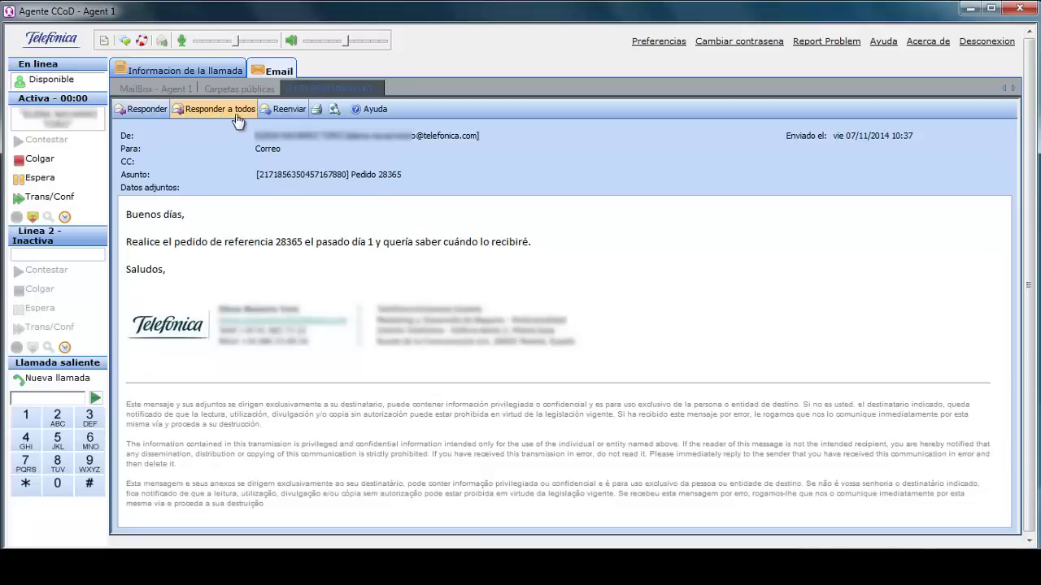
click(138, 112)
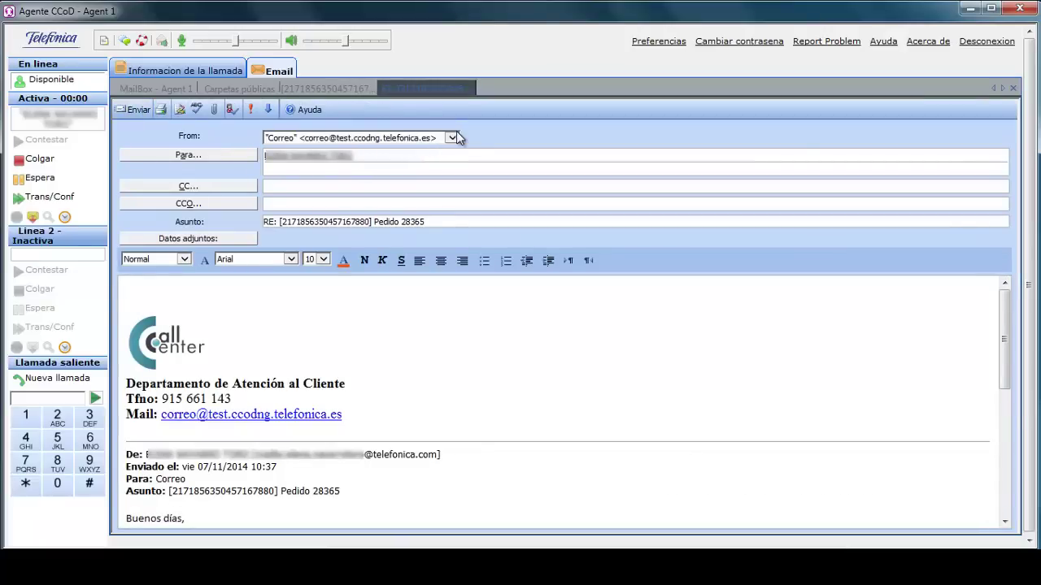
click(452, 138)
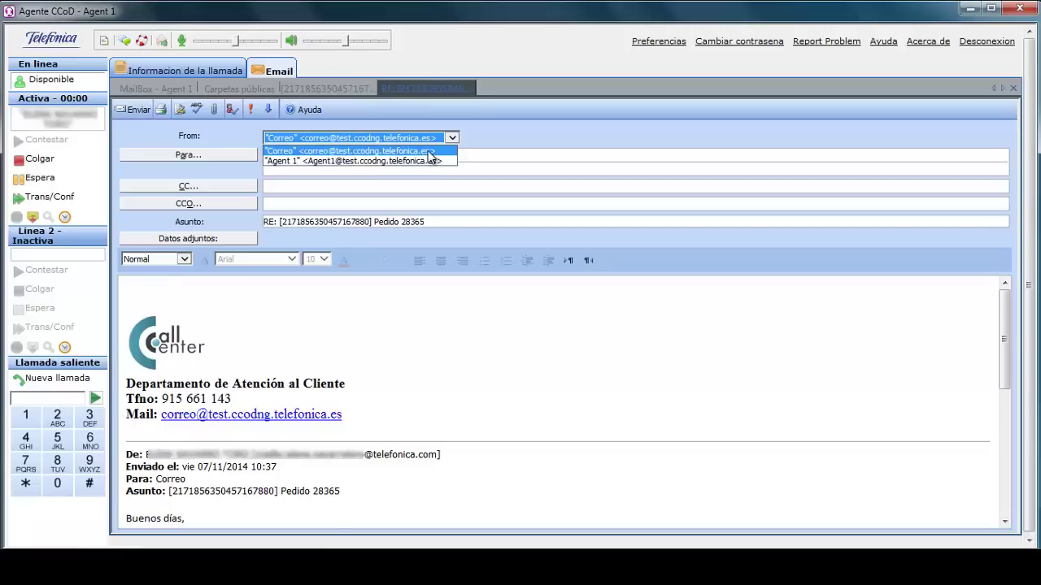
click(453, 139)
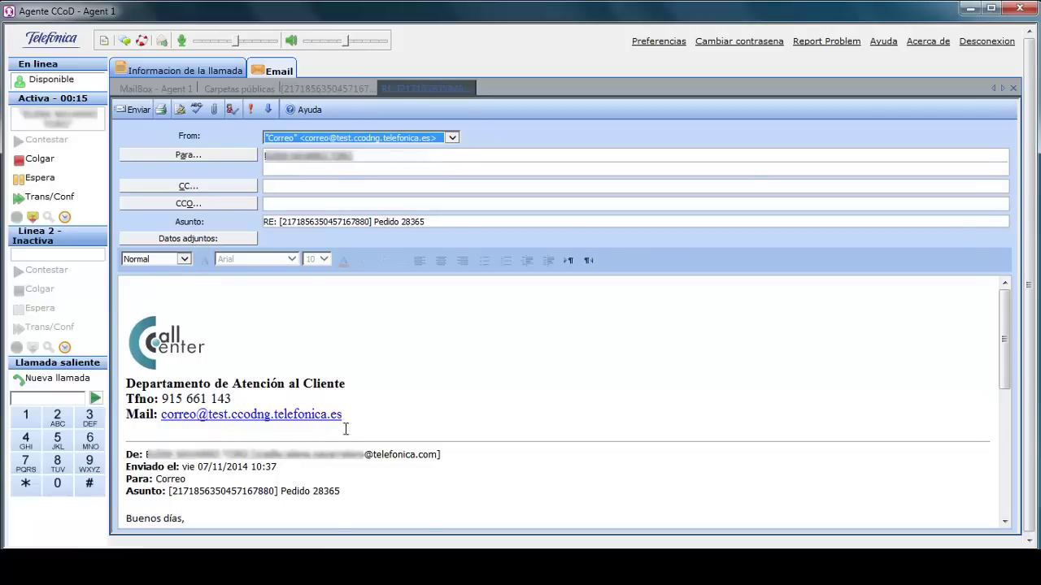
Write 'Buenos días, recibirá su pedido el próximo día 7. Gracias por confiar en nosotros.' and send it.
click(158, 291)
text(Buenos días,)
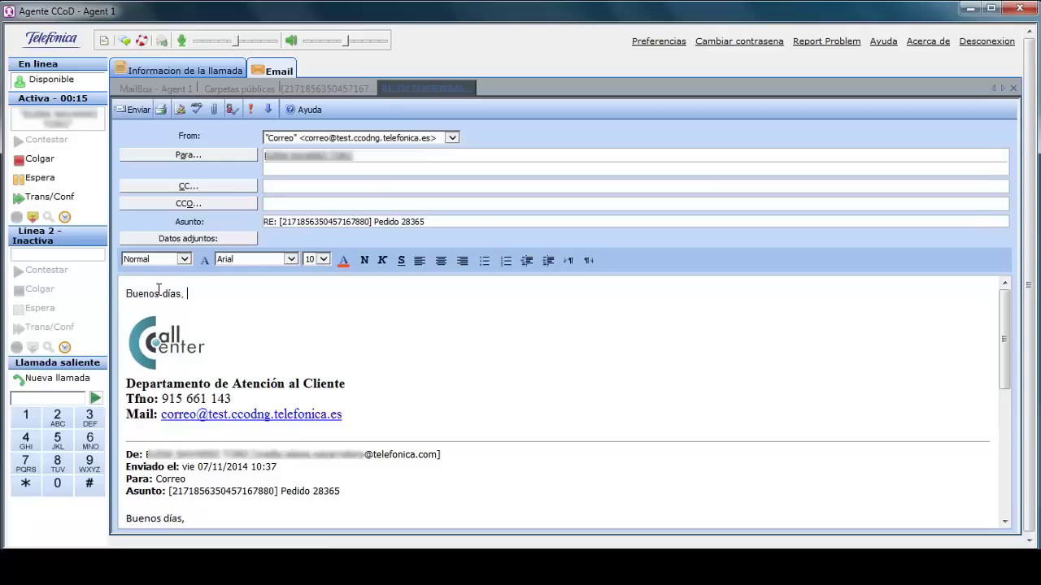
key(Return)
key(Return)
text(recibi)
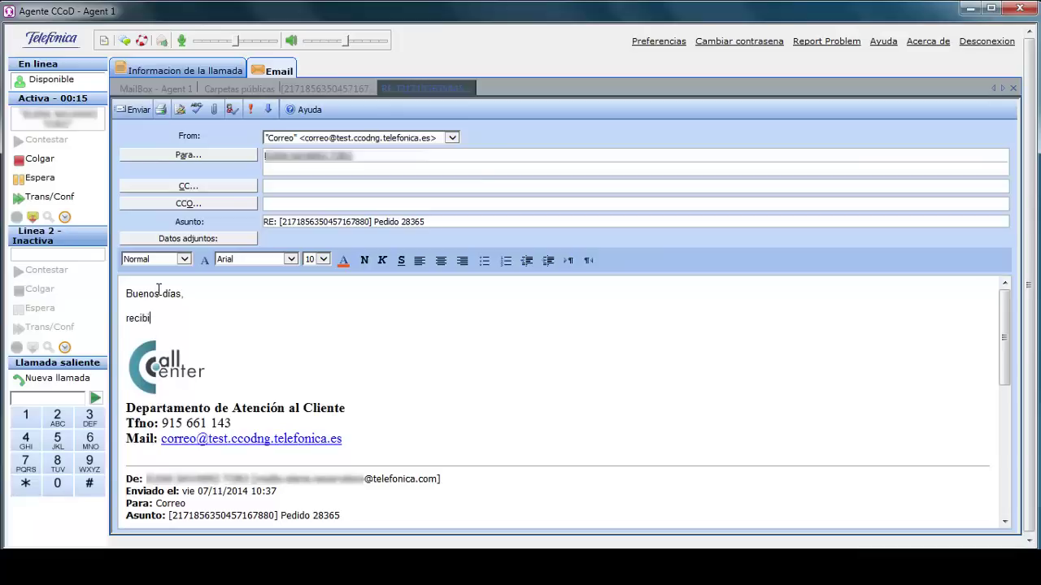
text(rá su pedido el próximo día 7.)
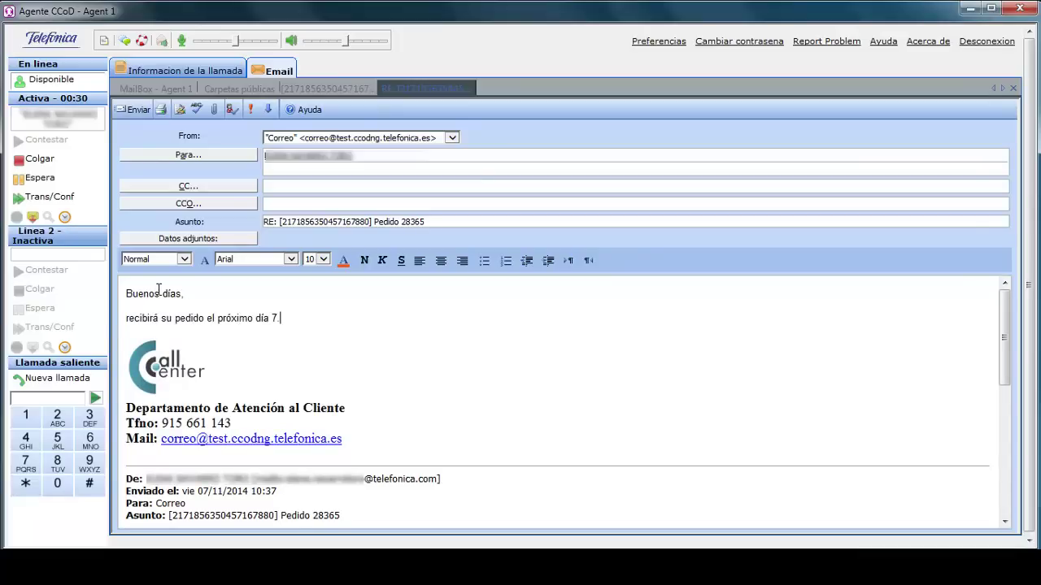
key(Return)
text(Graci)
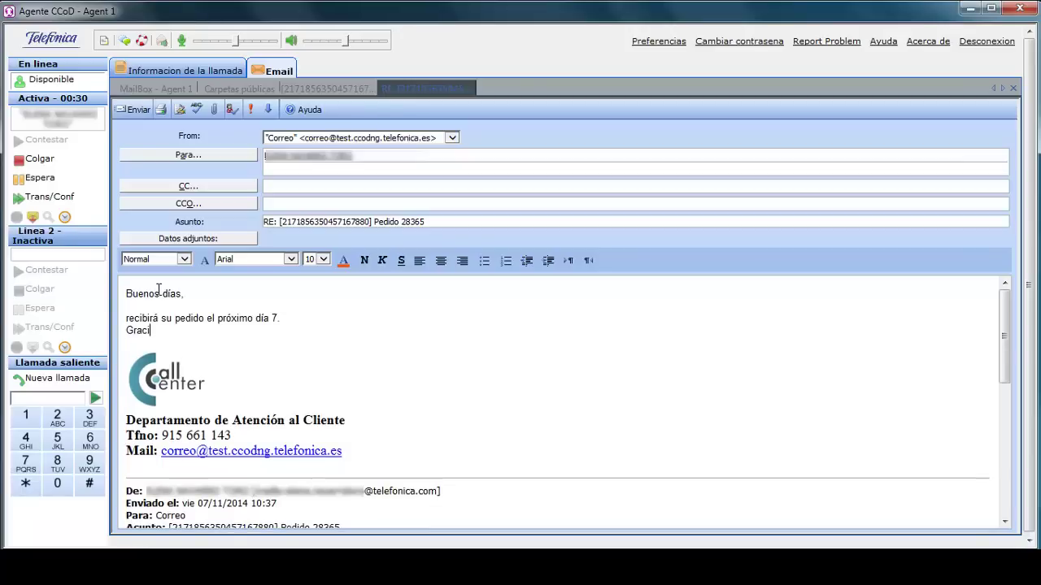
text(as por confiar en nosotros.)
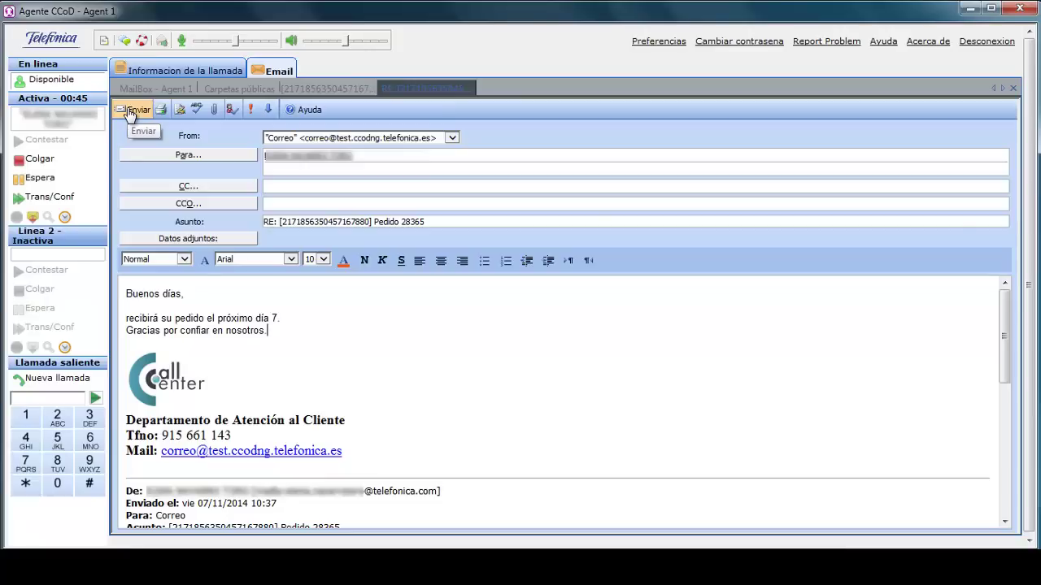
click(129, 113)
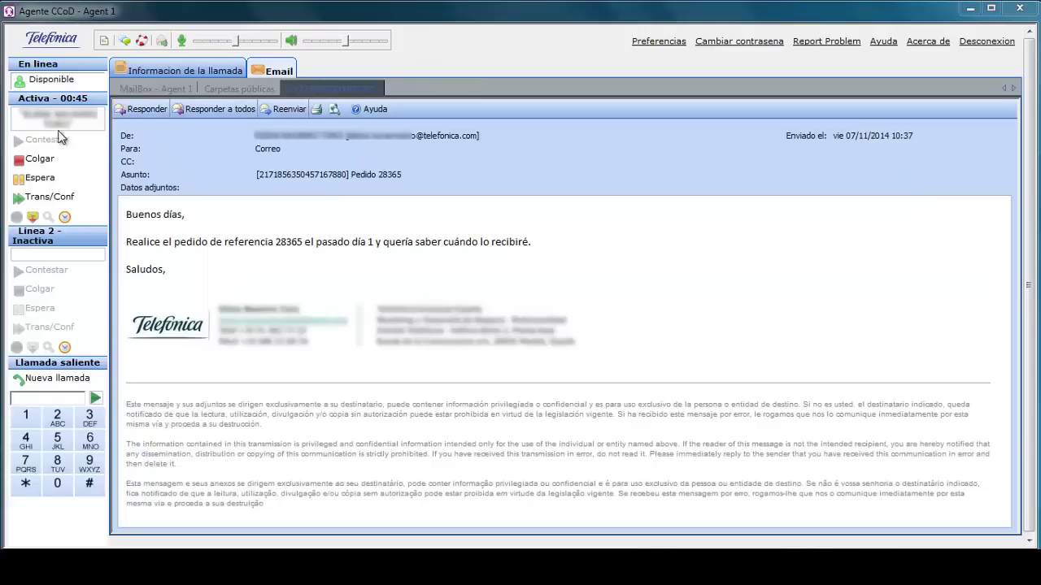
Wrap up the previous email with code Correo, then accept the Devolución email and defer it.
click(41, 162)
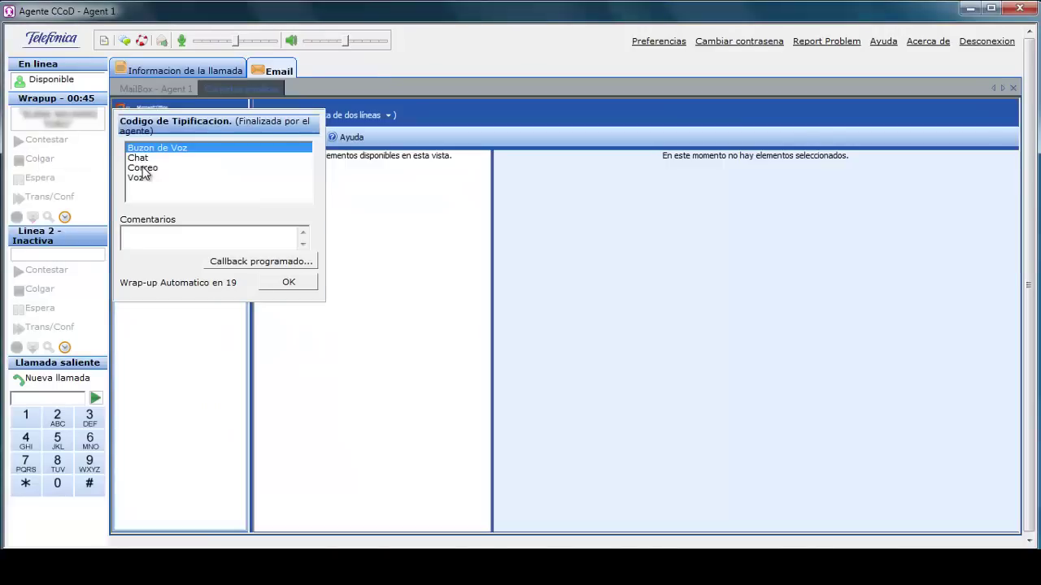
click(143, 168)
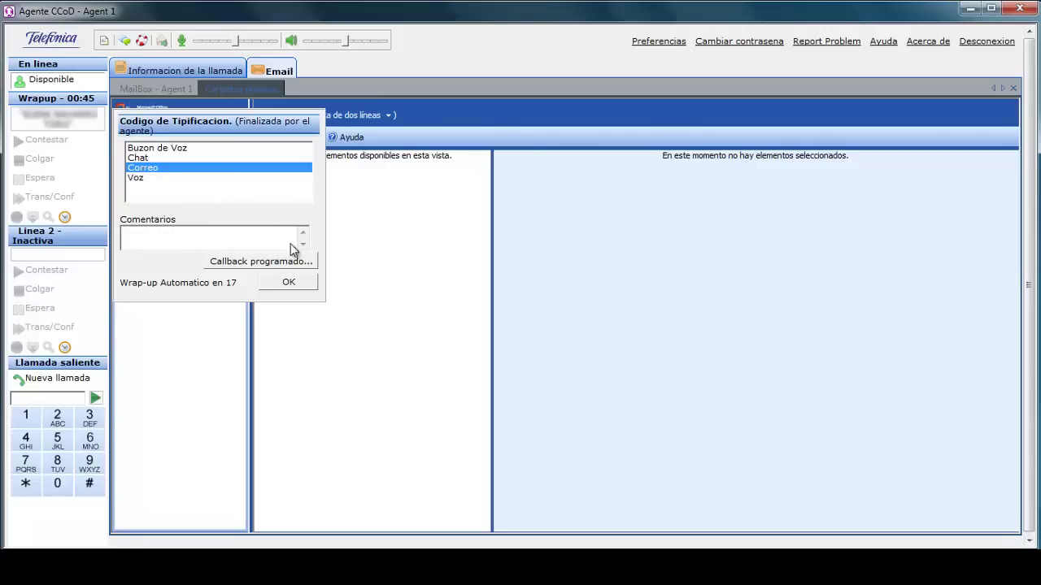
click(294, 283)
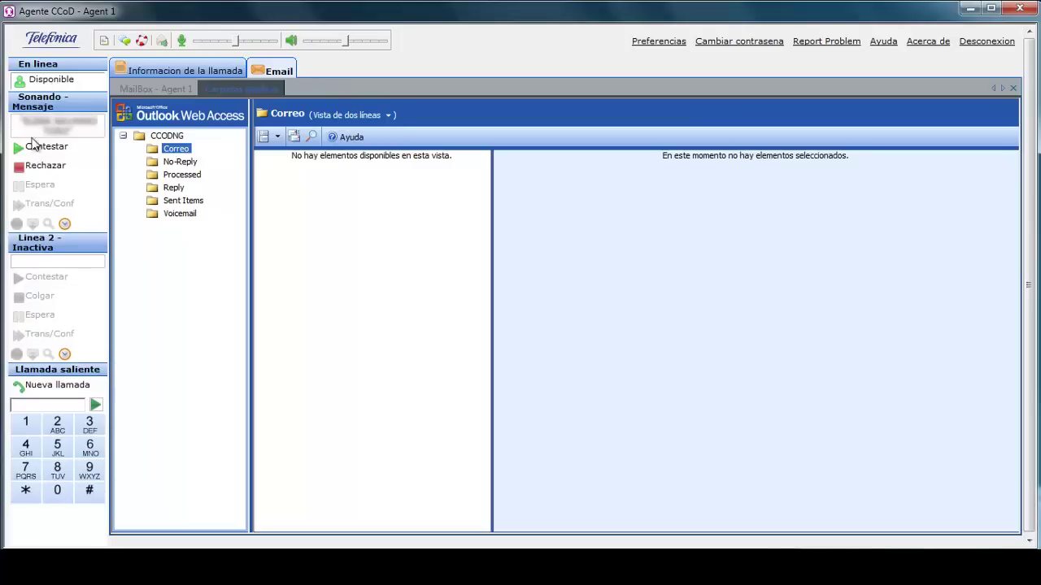
click(36, 151)
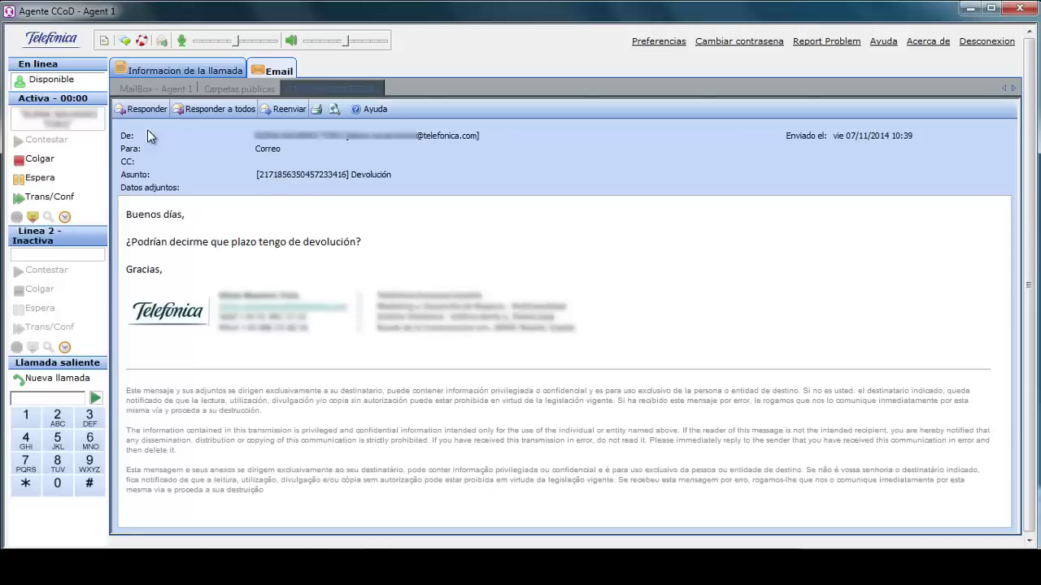
click(33, 218)
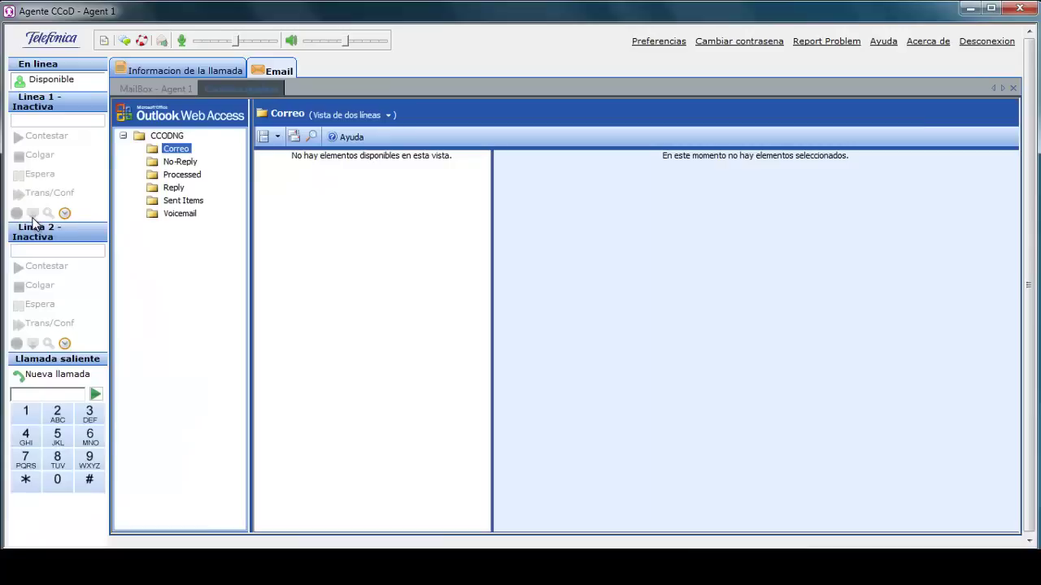
Reopen the Devolución email from the CCU6_1 Deferred folder in Agent 1's mailbox.
click(162, 89)
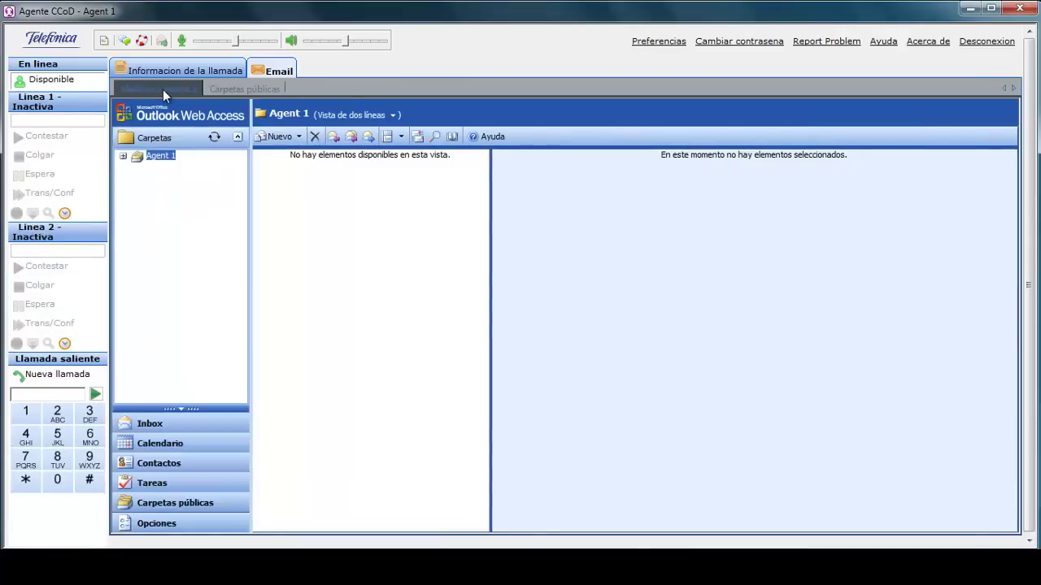
click(122, 156)
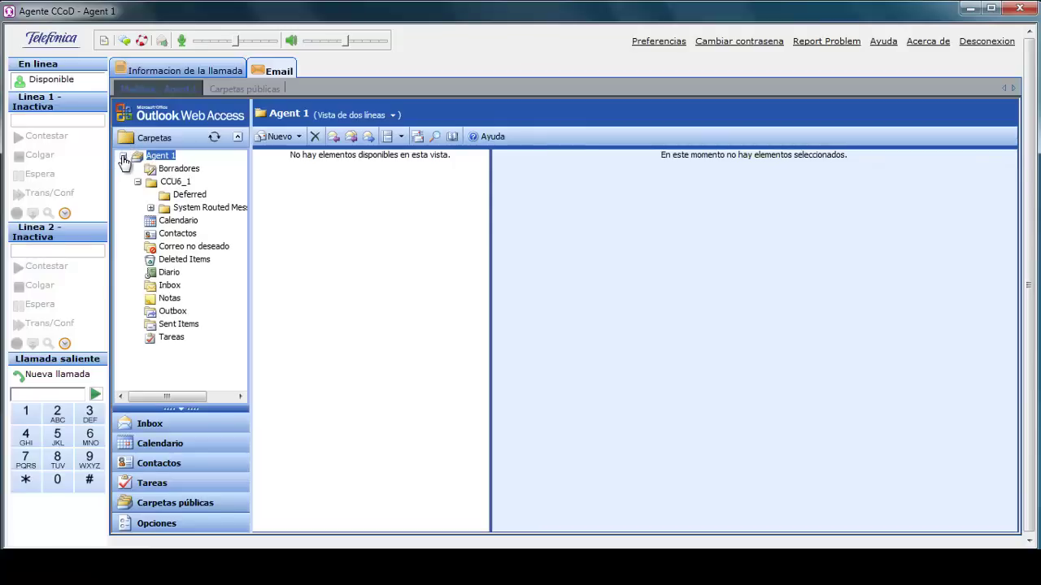
click(181, 197)
click(264, 200)
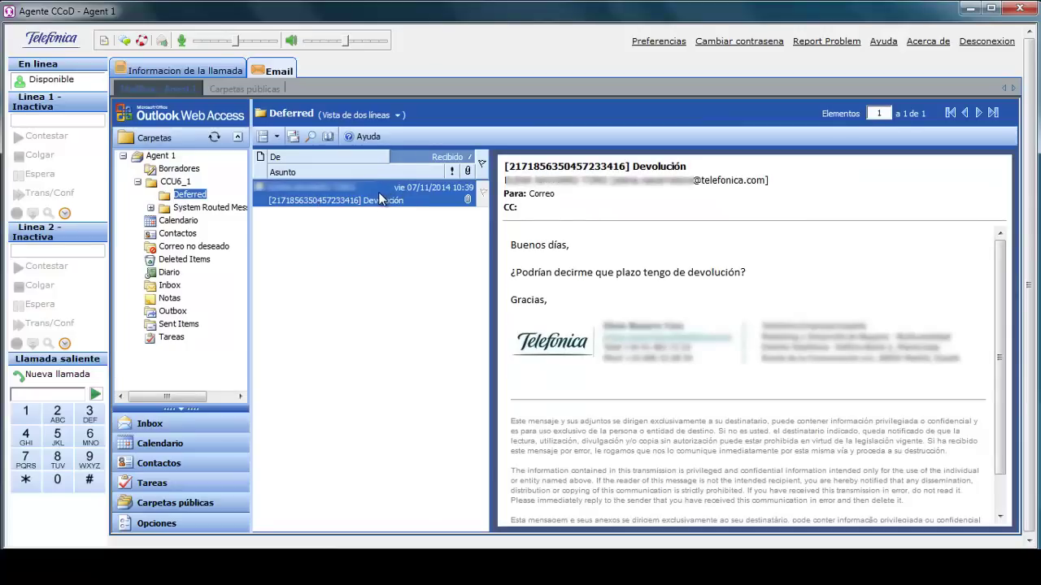
double_click(379, 199)
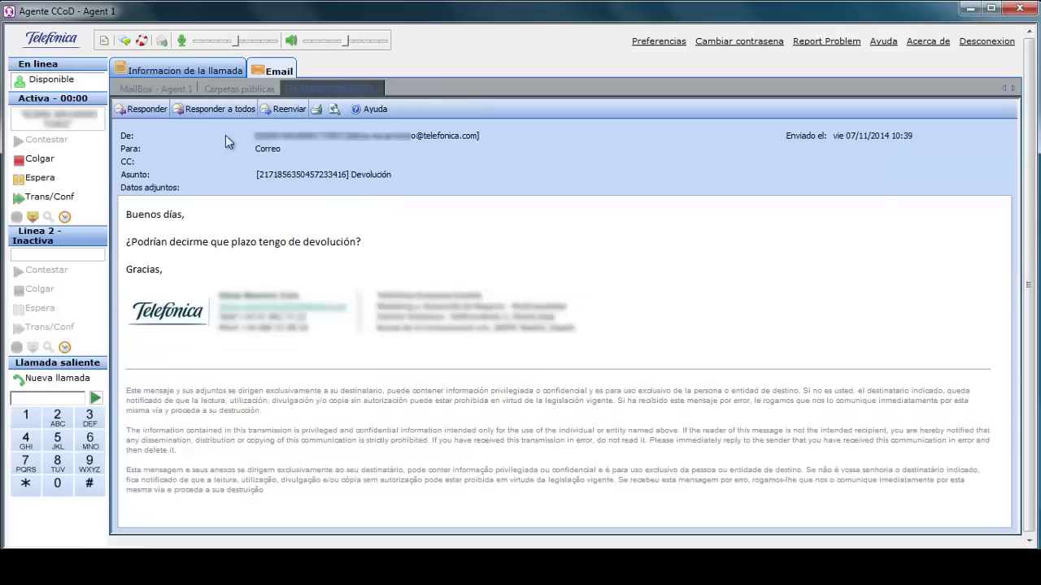
Reply to the Devolución email that the return period is 3 months, with thanks, and send it.
click(140, 111)
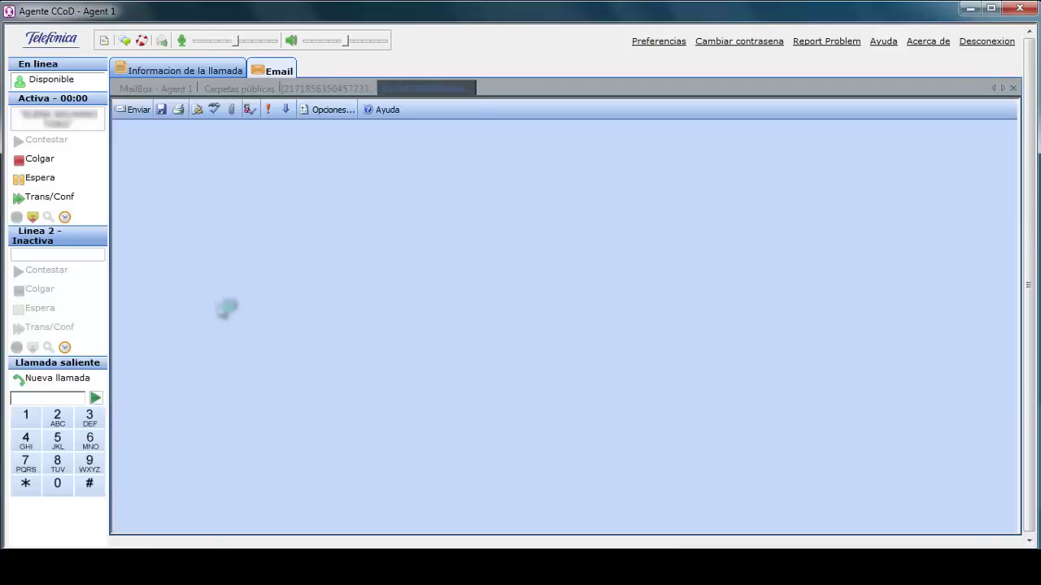
text(Buenos dáis,)
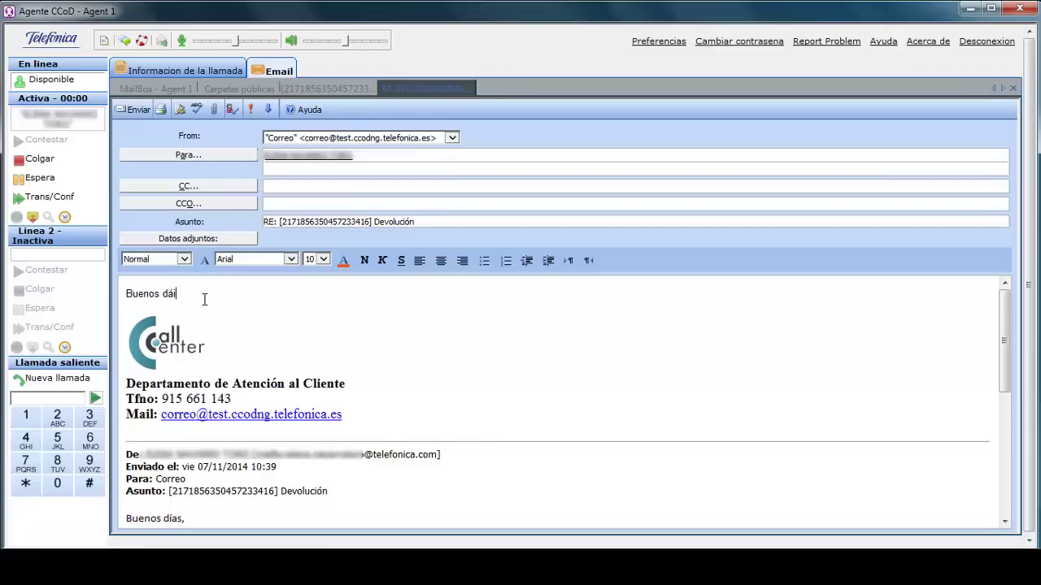
key(Return)
text(el)
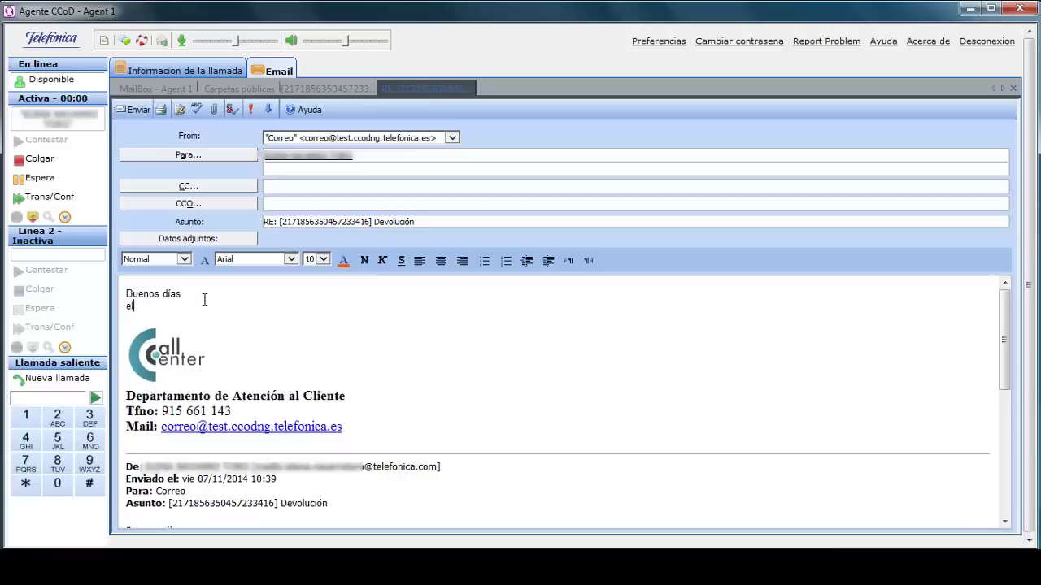
text( plazo de devolución son 3 meses)
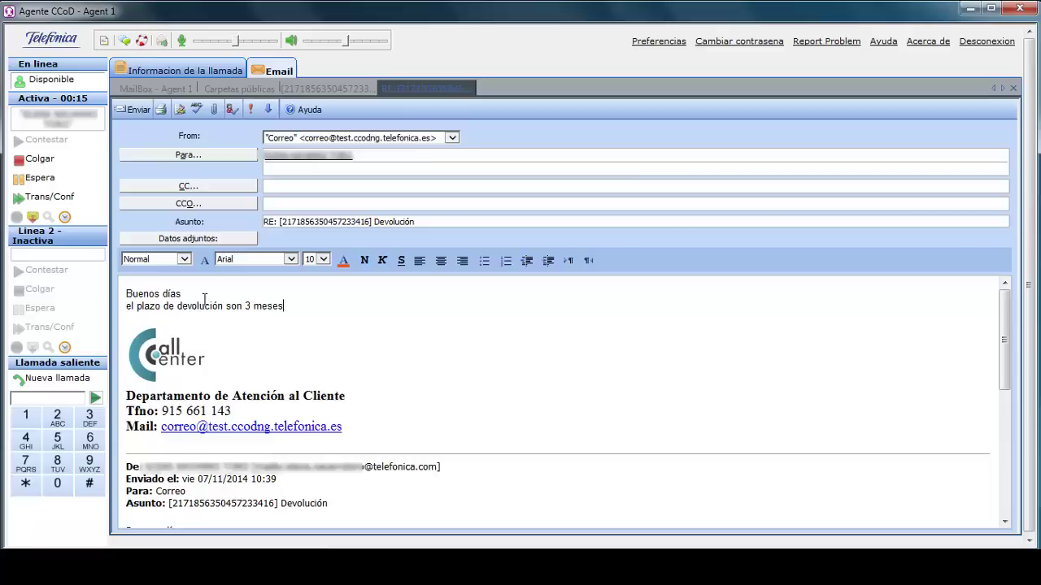
key(Return)
text(Gracias por confiar en nosotros)
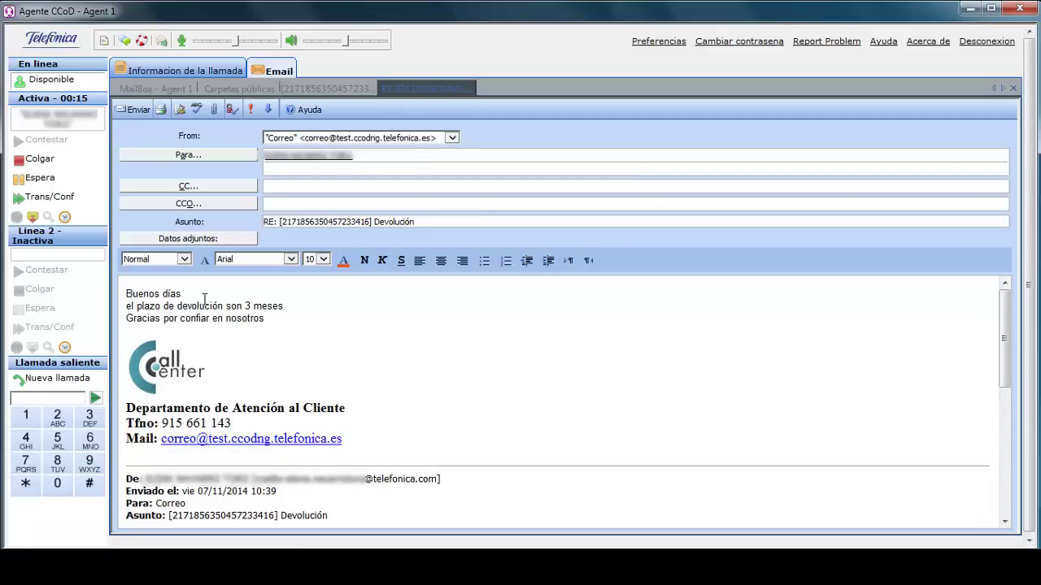
click(137, 110)
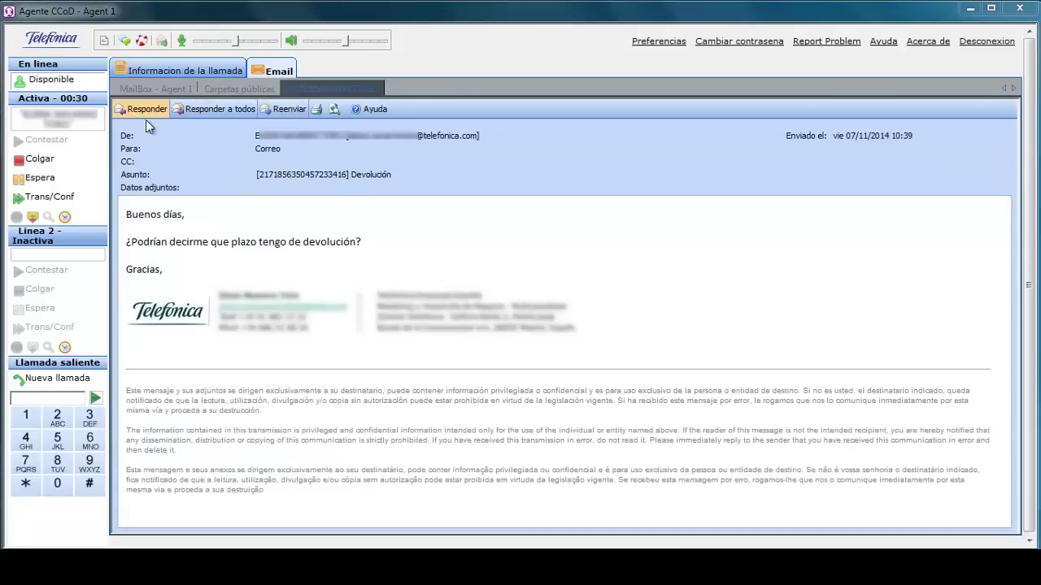
Hang up the email contact and file its wrap-up under code Correo.
click(40, 160)
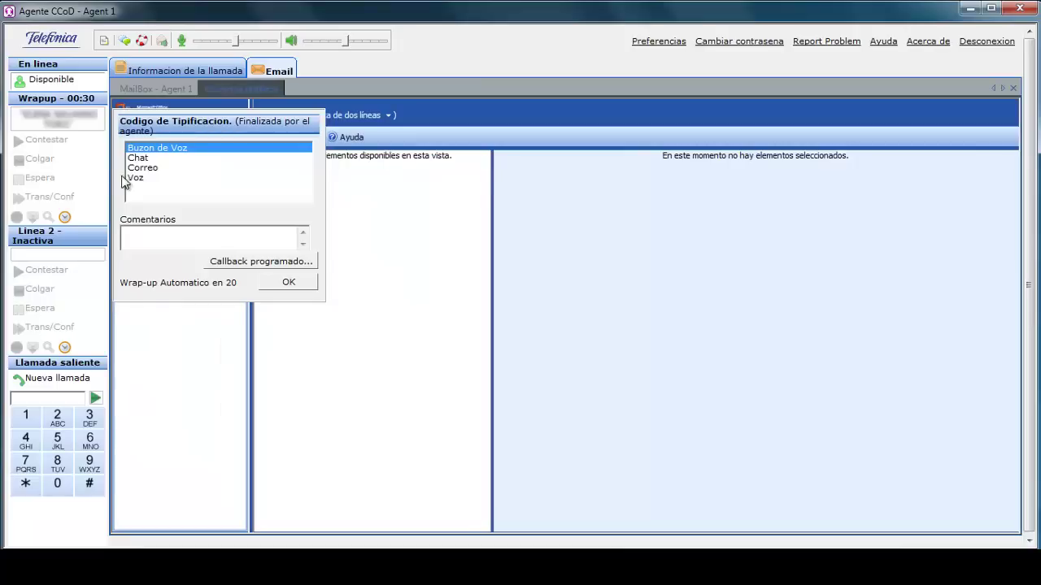
click(145, 168)
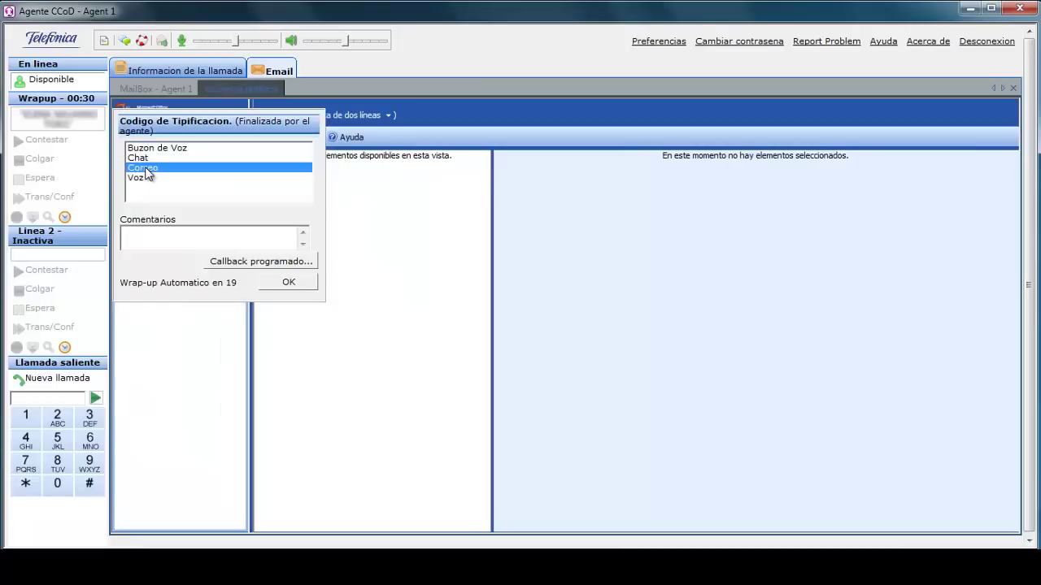
click(290, 283)
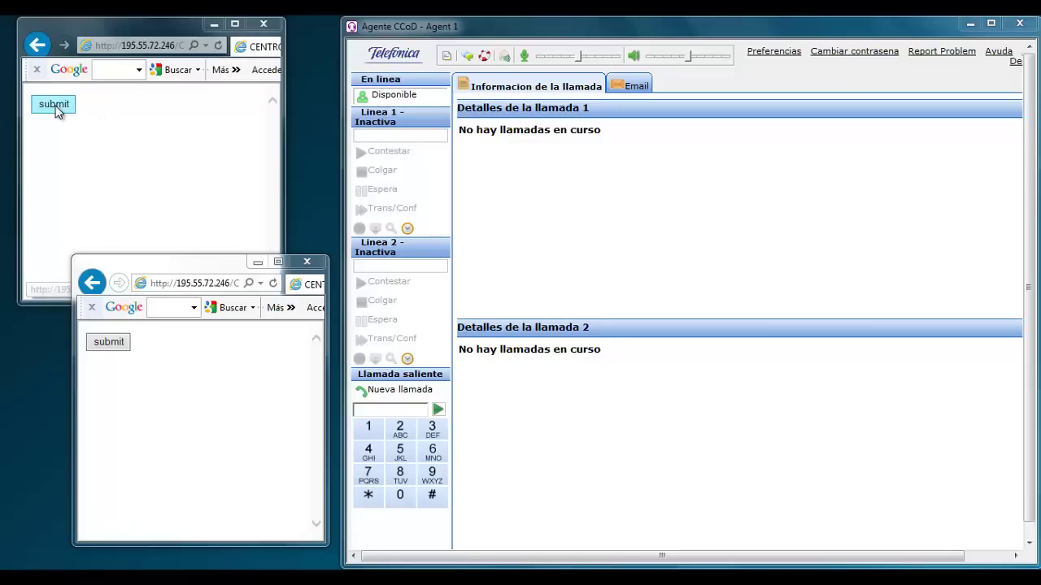
Start a customer web chat in the browser and accept it in Agent 1's console.
click(52, 105)
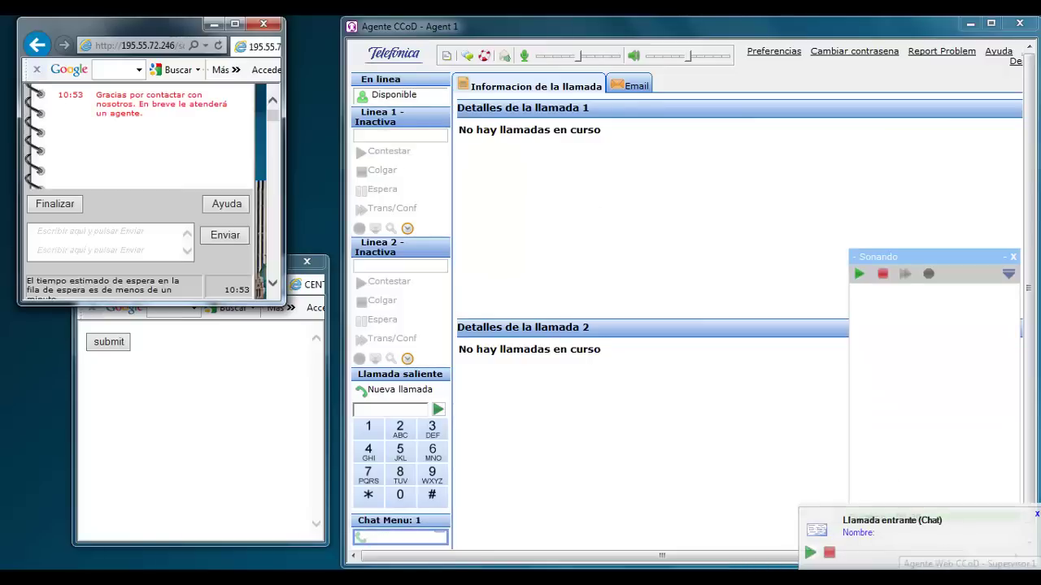
key(alt+Tab)
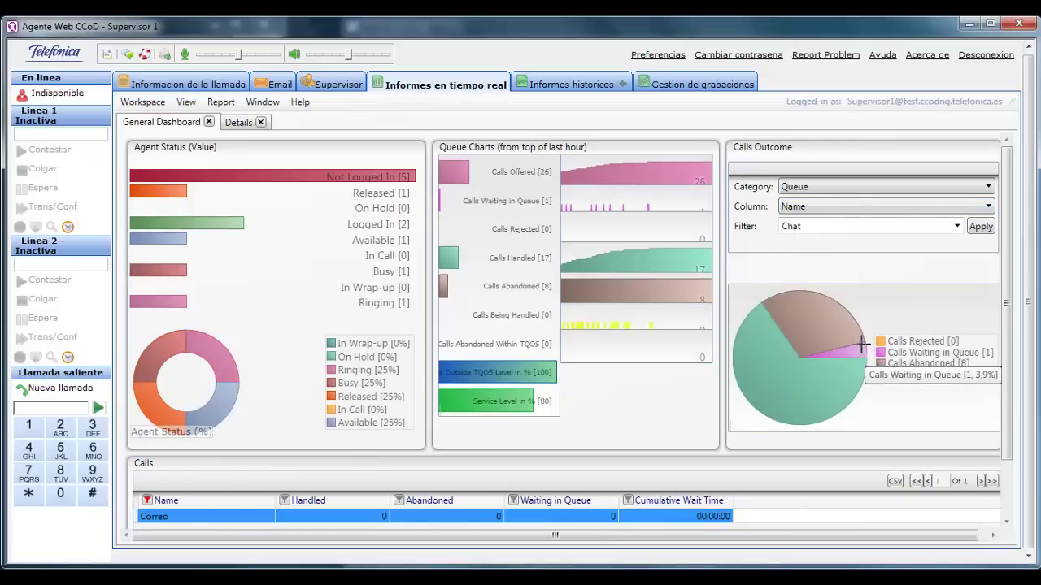
mouse_move(867, 355)
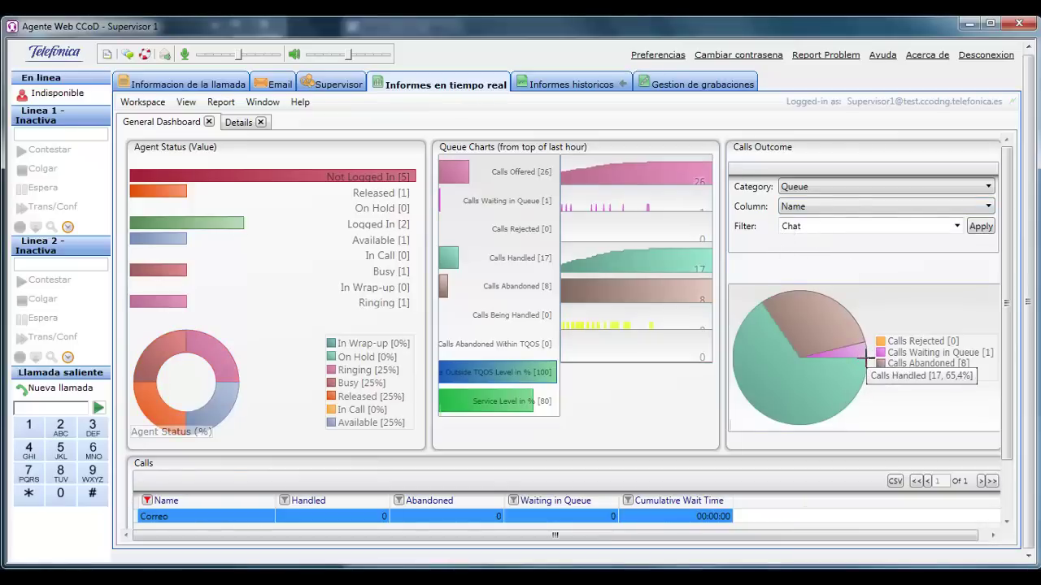
click(967, 24)
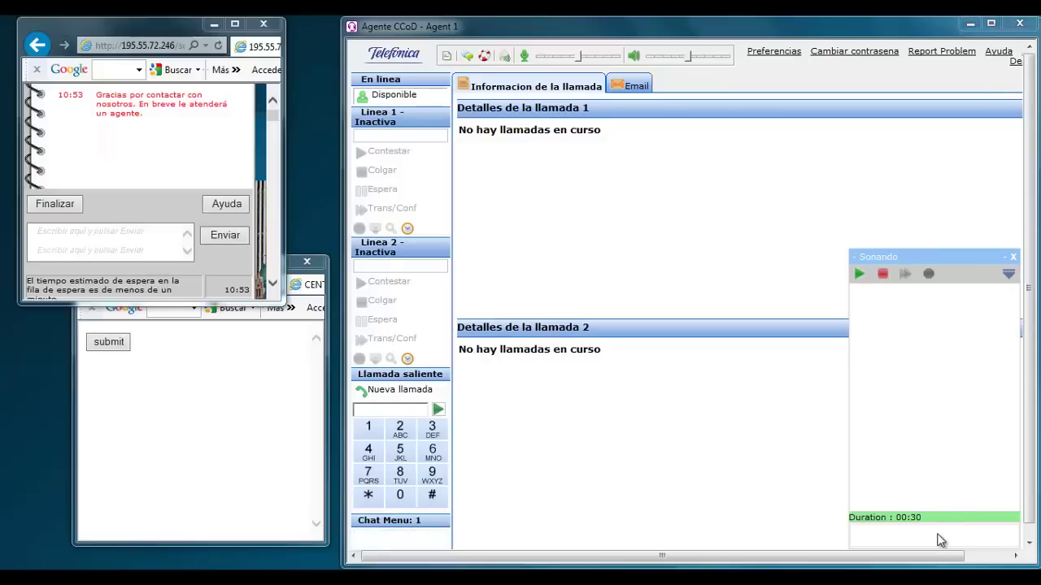
click(860, 276)
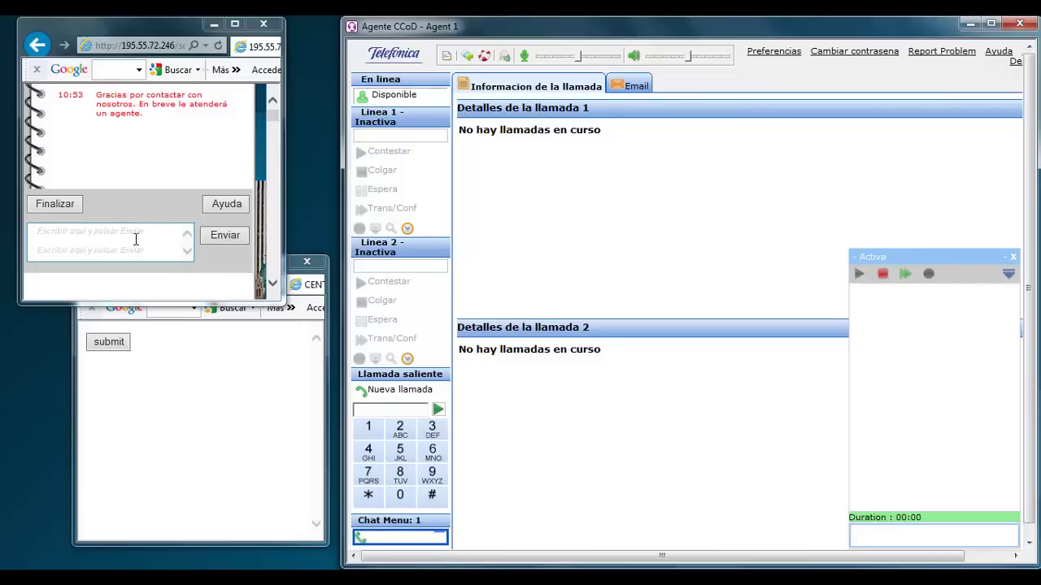
As the customer, send a chat message asking when their order will arrive.
click(136, 240)
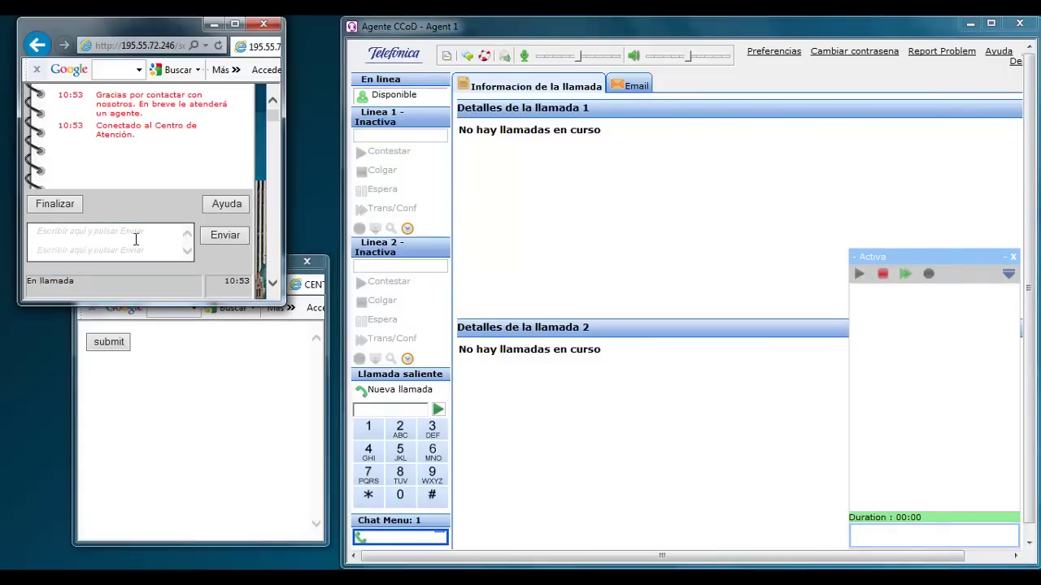
text(Buenos días, Quería saber cua)
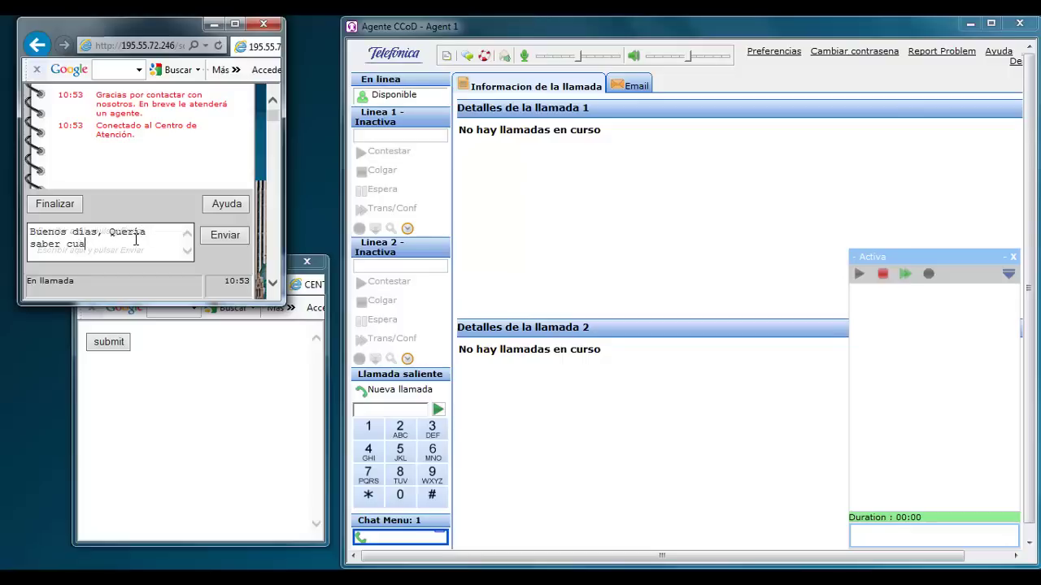
text(ndo recibiré el pe)
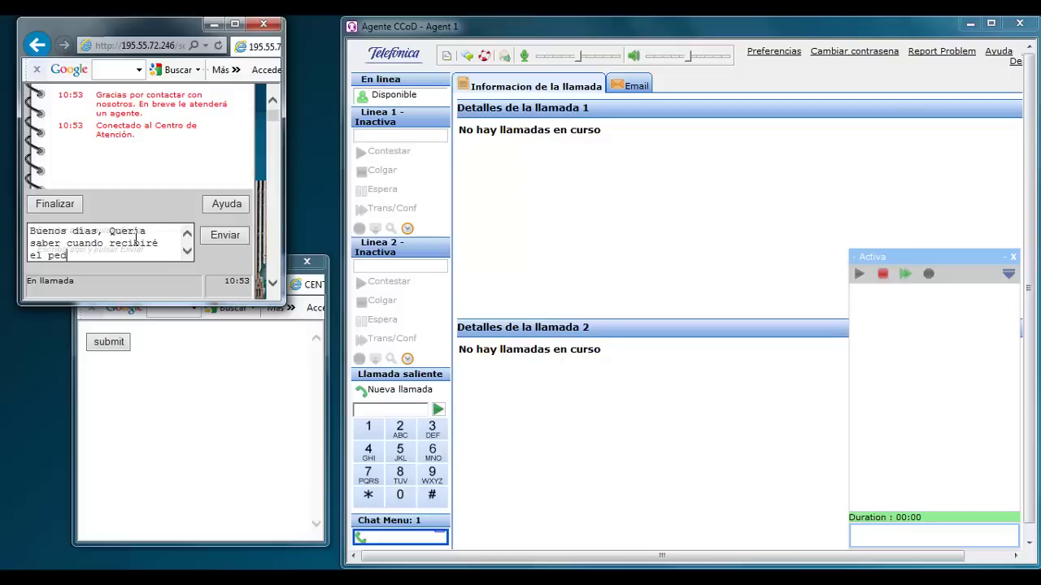
text(dido 5433)
click(222, 234)
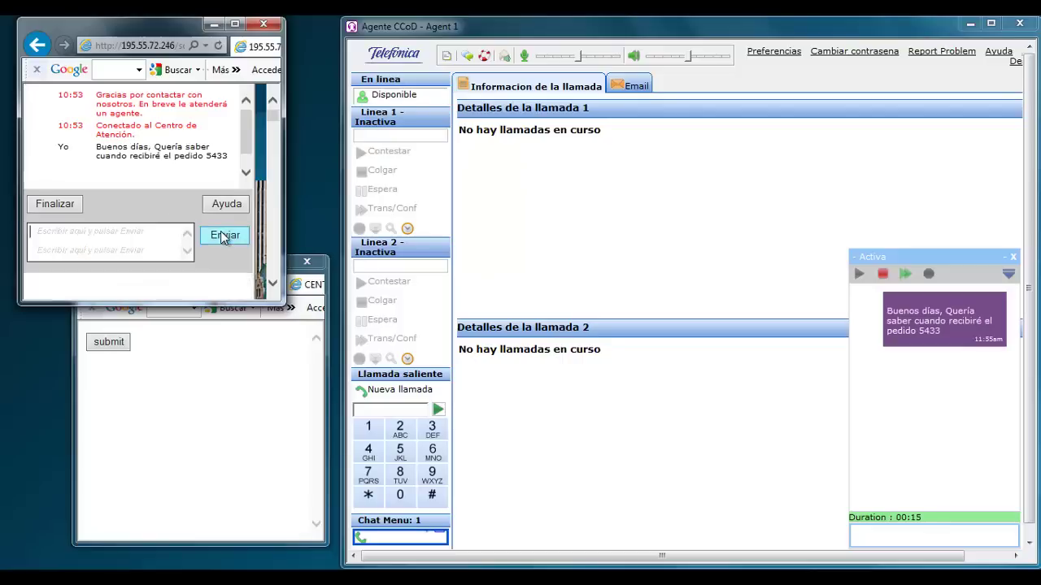
Reply from the agent: 'Buenos días, lo recibirá dentro de 7 días'.
click(952, 536)
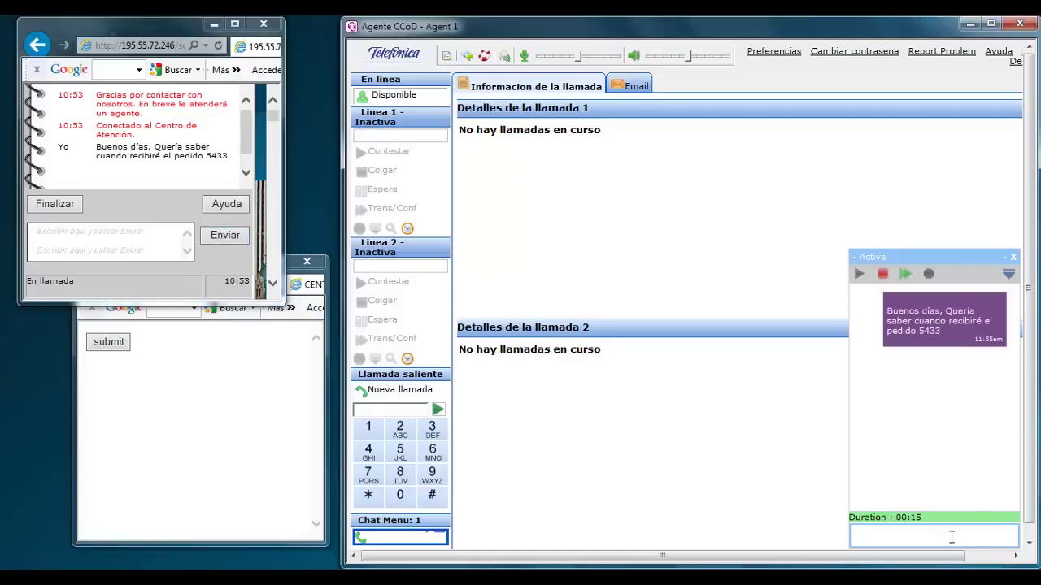
text(Buenos días, lo recibir)
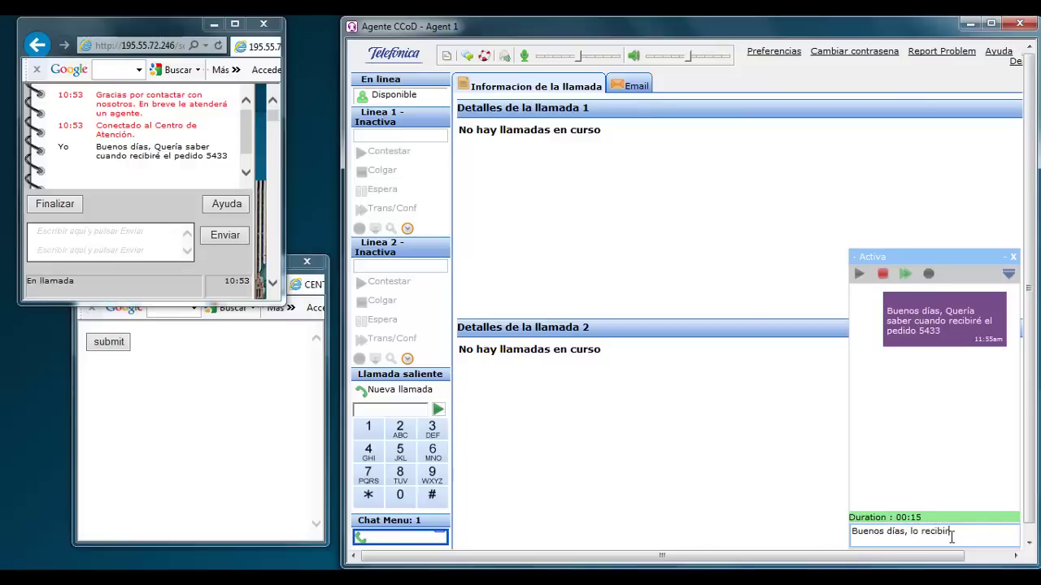
text(á dentro de 7 días)
key(Return)
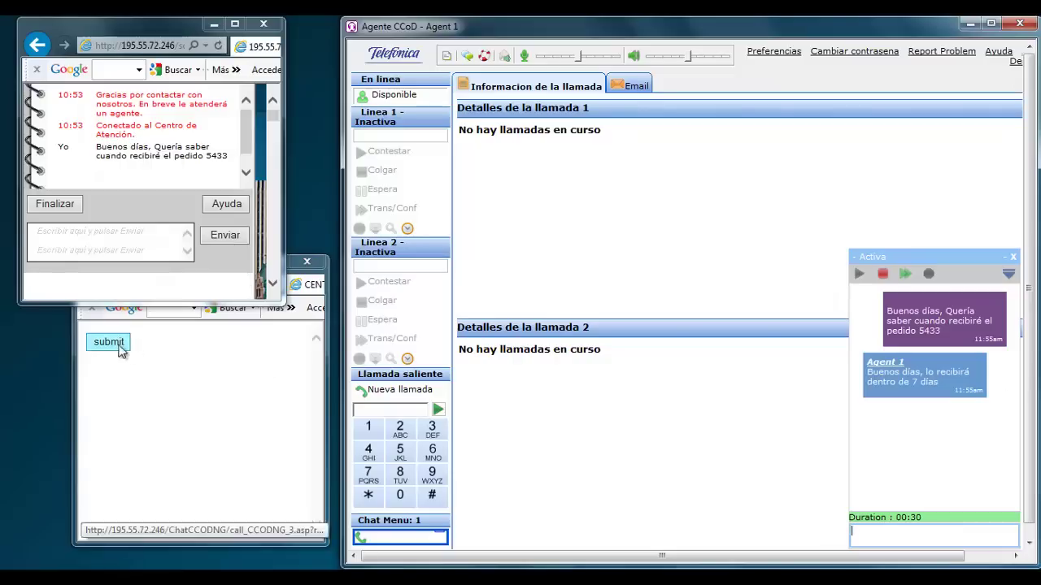
click(159, 382)
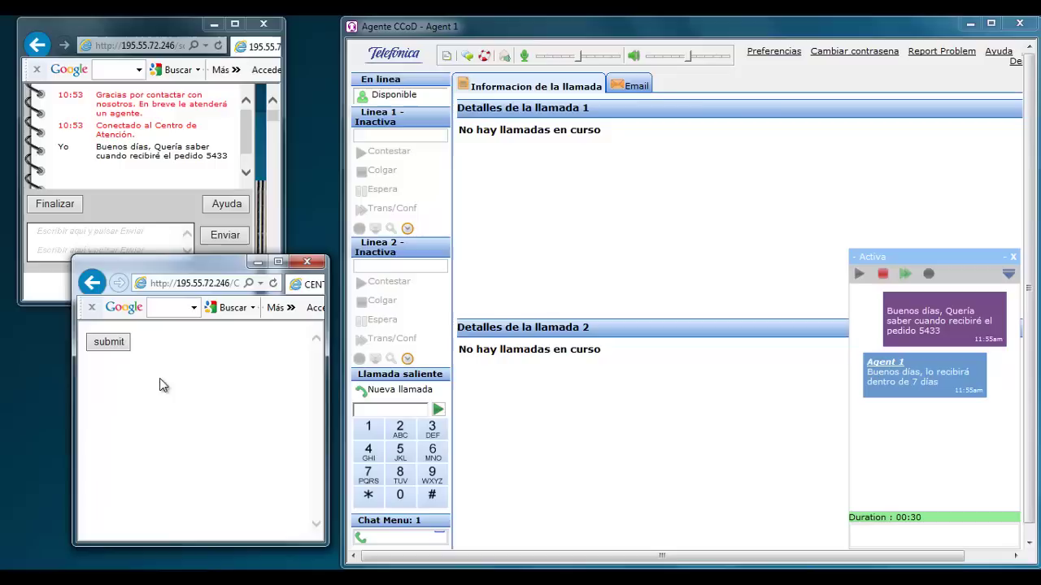
Start and accept a second chat where the customer asks about the return period.
click(109, 342)
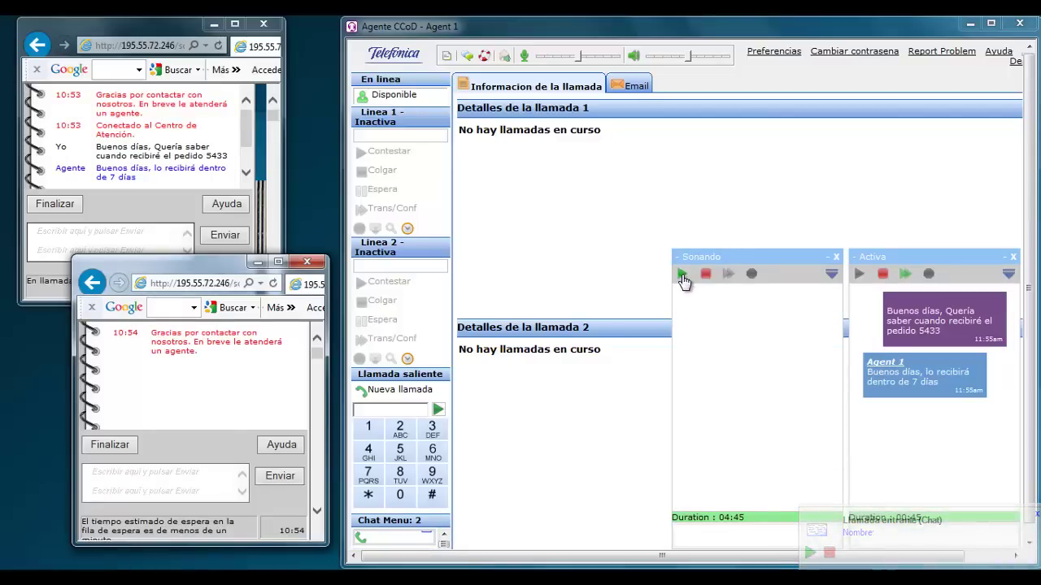
click(682, 275)
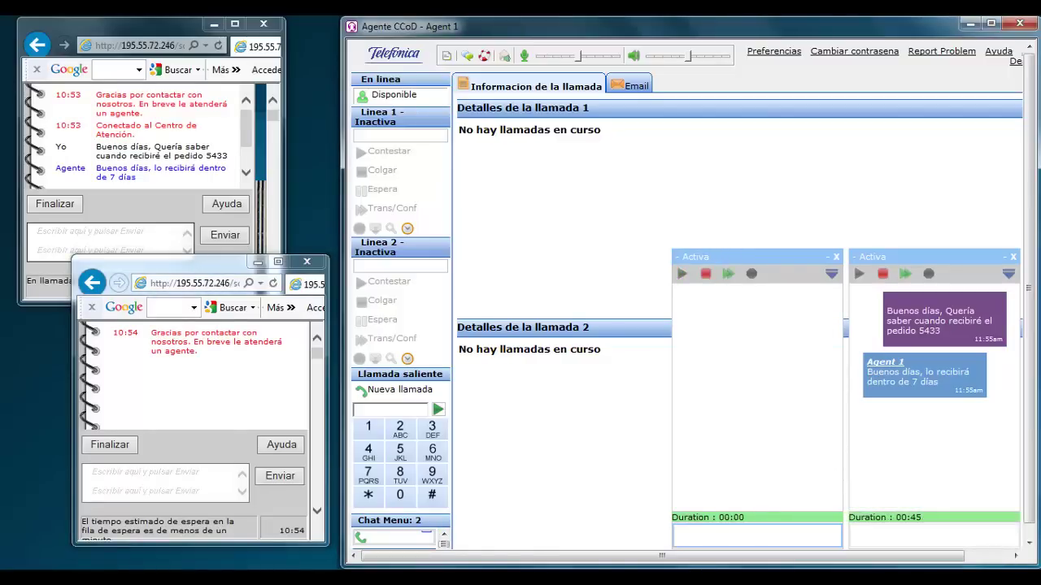
click(202, 486)
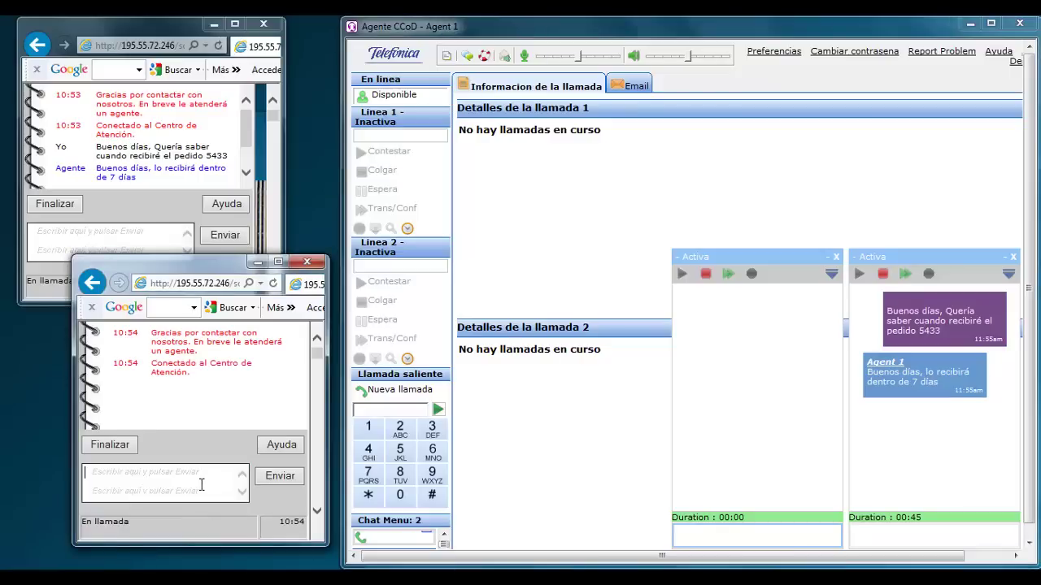
text(Buenos días, ¿Cuál es el plazo de devolución?)
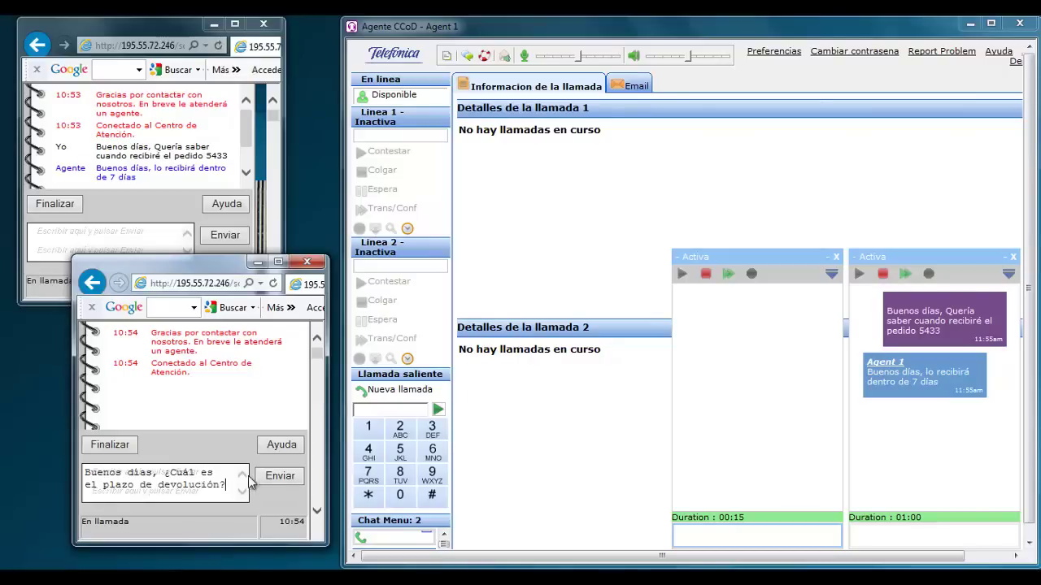
click(281, 483)
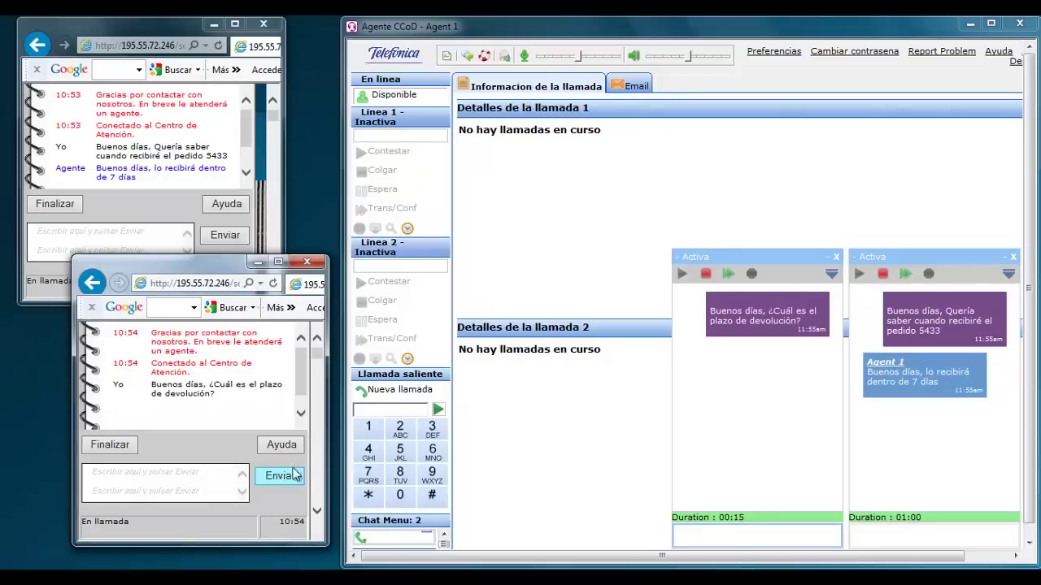
Answer the second customer: 'El plazo de devolución son 2 meses'.
click(743, 534)
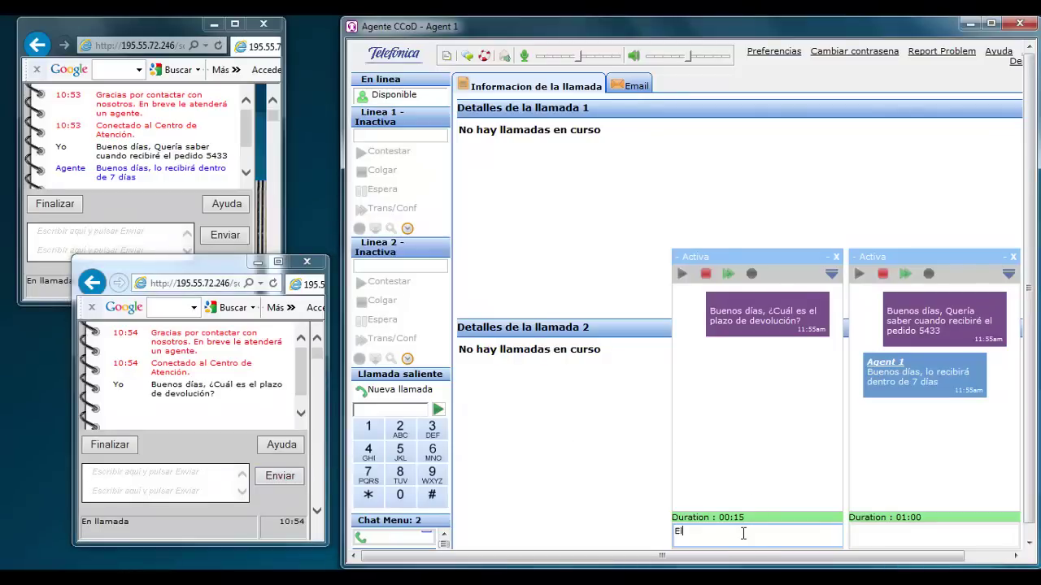
text(El plazo de devolución son 2 mese)
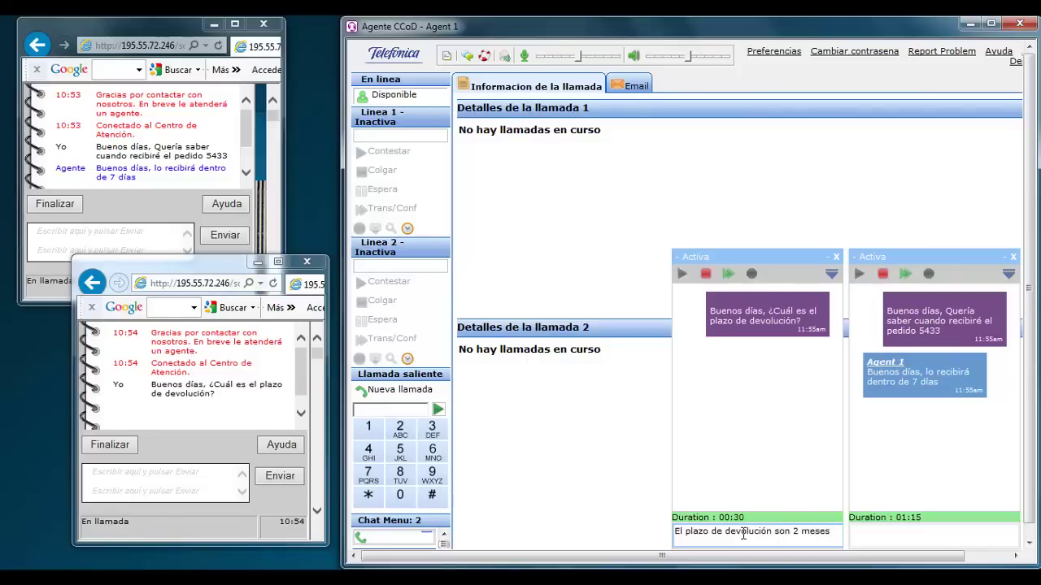
text(s)
key(Return)
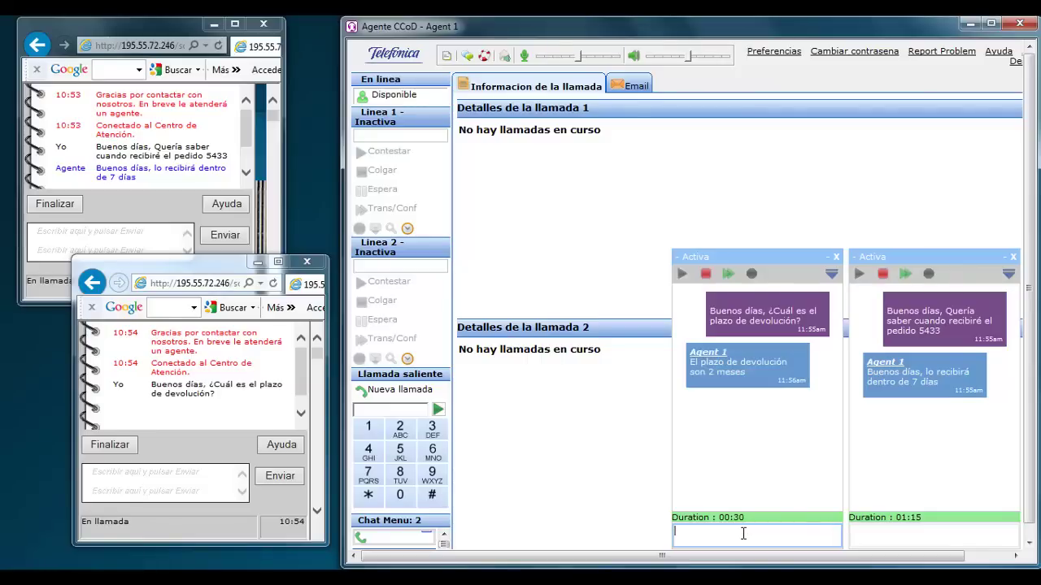
Send 'Muchas gracias' from the first customer's chat window.
click(159, 154)
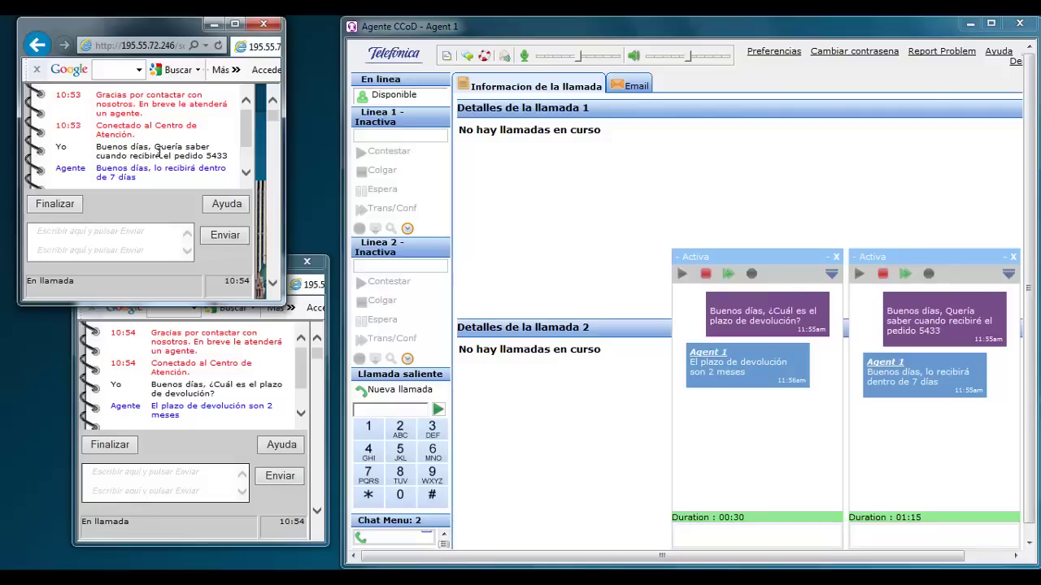
click(148, 241)
text(Muchas gracias)
click(224, 236)
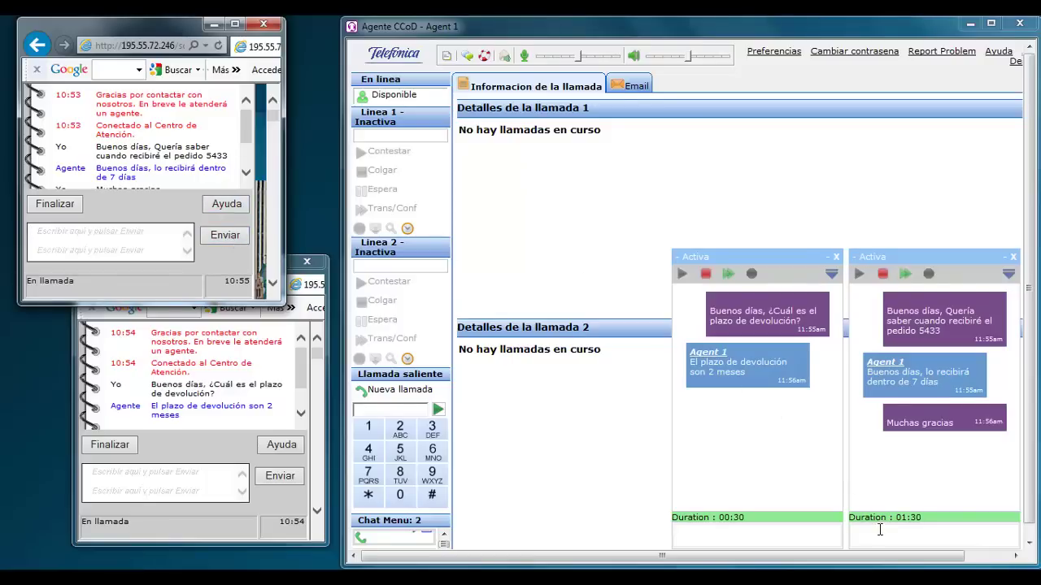
End the first customer's chat and record Chat as its wrap-up code.
click(46, 209)
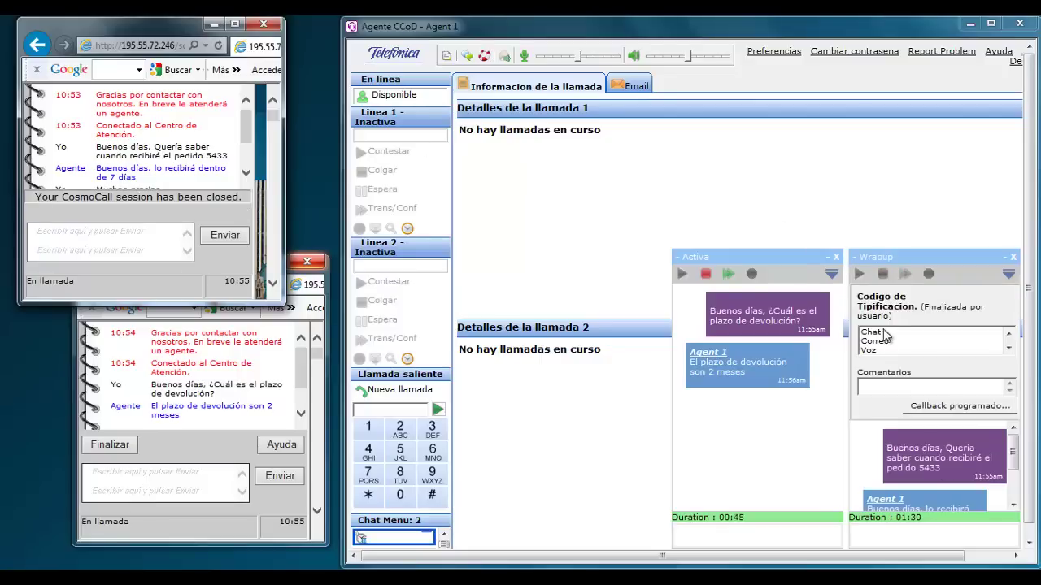
click(874, 334)
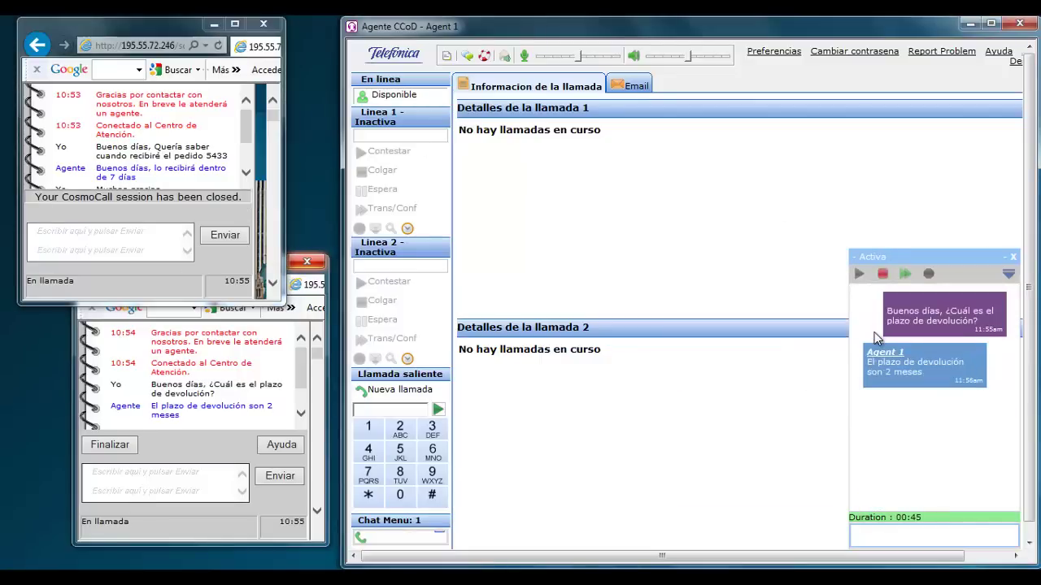
click(204, 474)
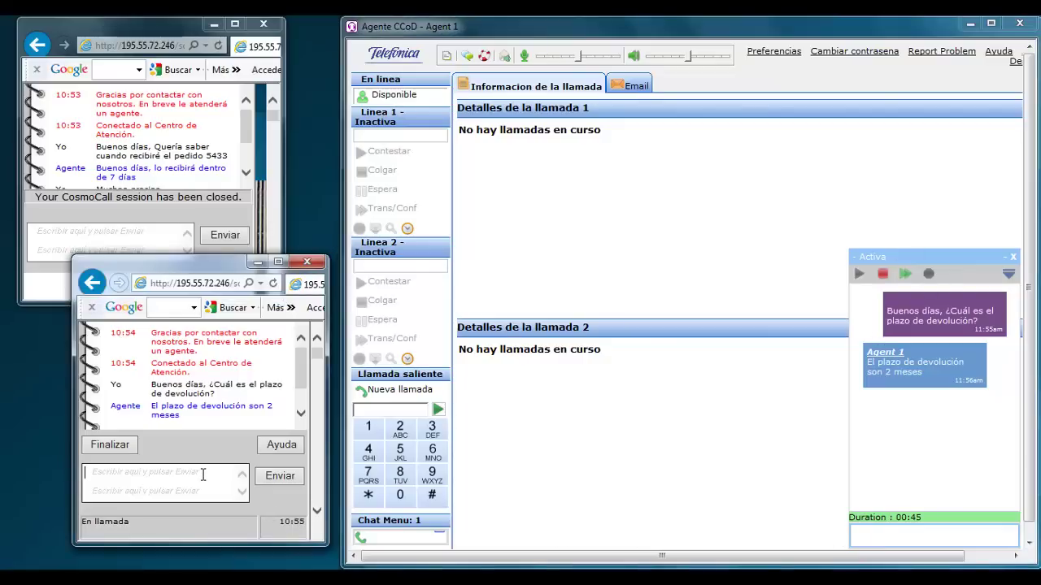
click(880, 537)
Ask '¿Alguna consulta adicional?' and have the customer reply 'No, muchas gracias'.
text(¿Alguna consulta adicional)
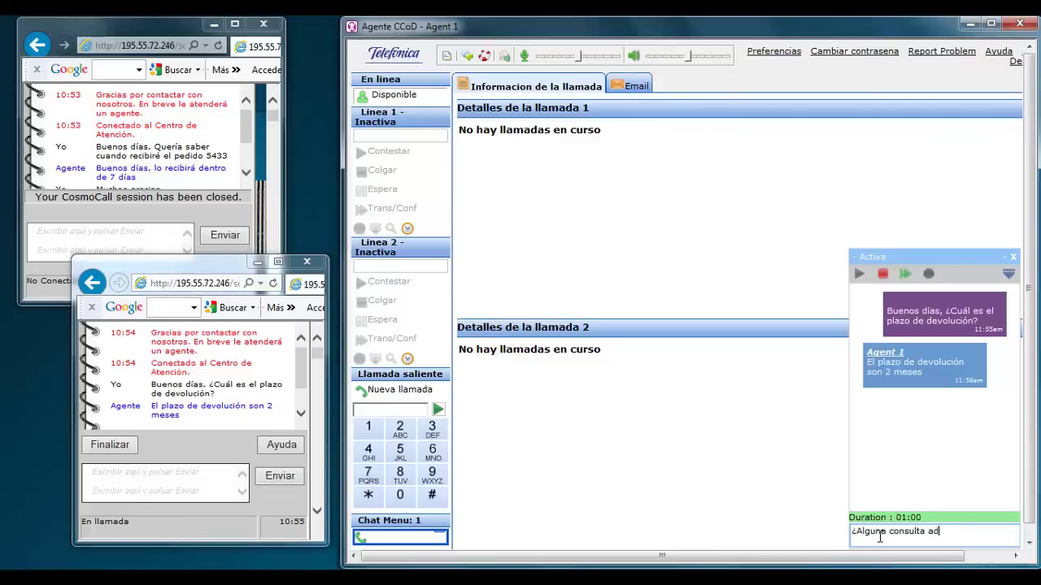
key(Return)
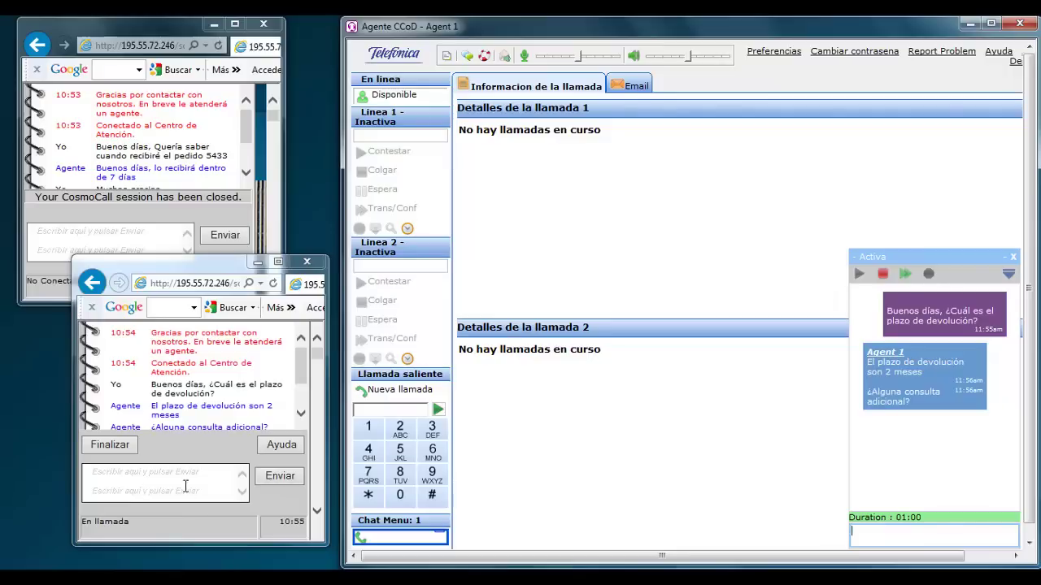
click(173, 489)
text(No, muchas gracias)
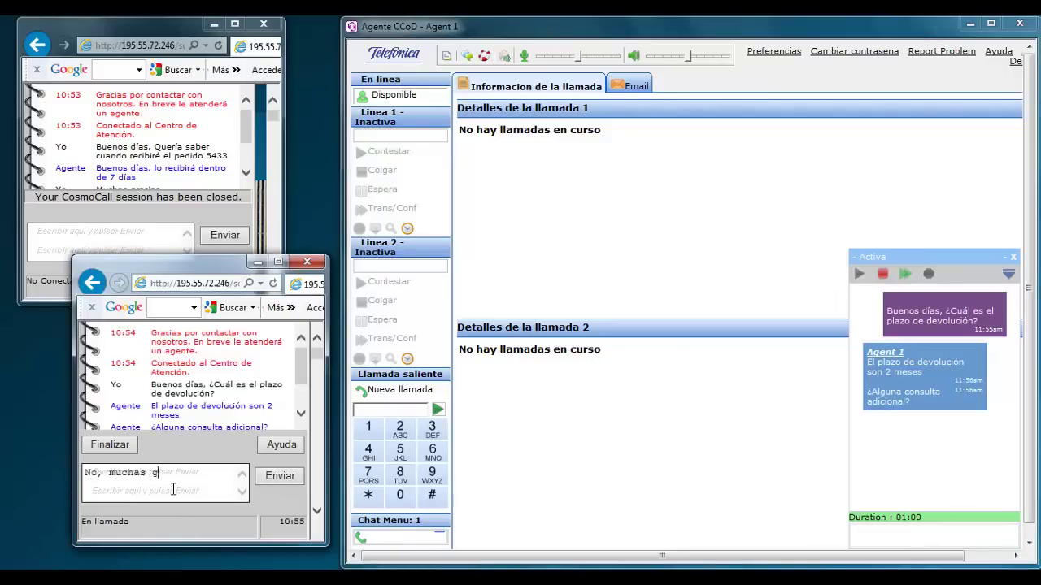
click(280, 476)
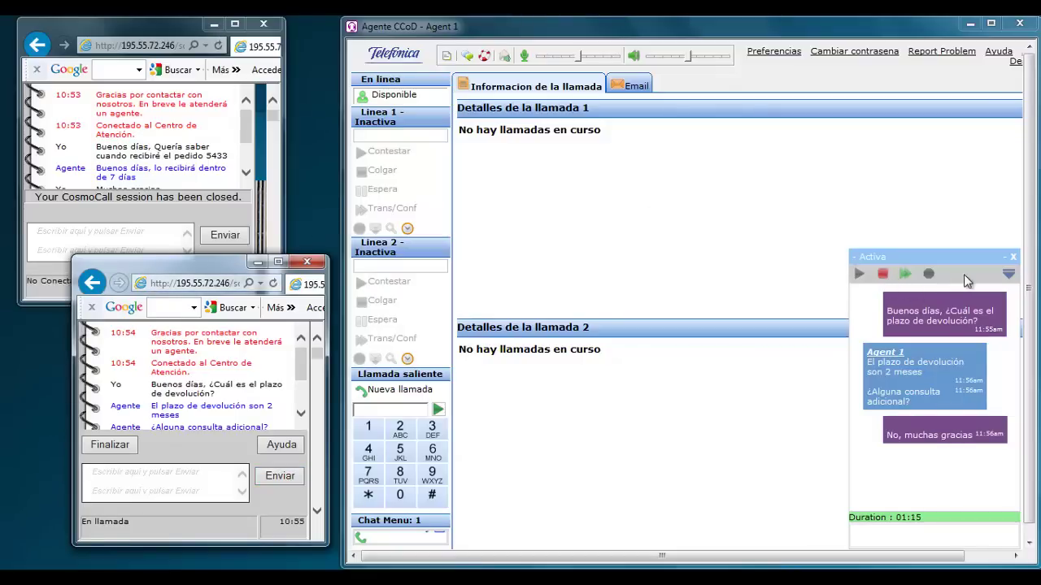
click(1006, 276)
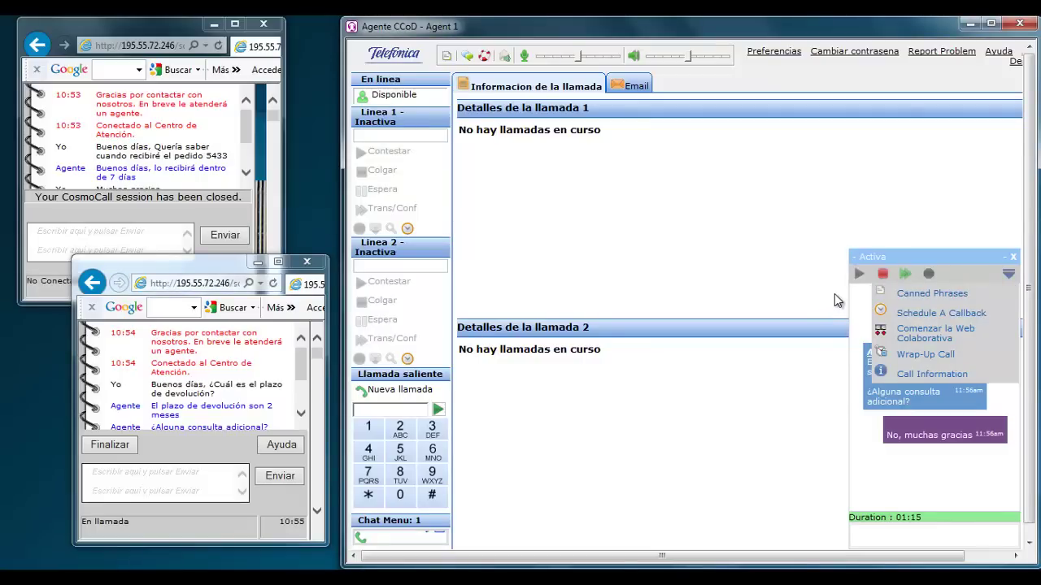
Hang up the second chat and record Chat as its wrap-up code.
click(1009, 276)
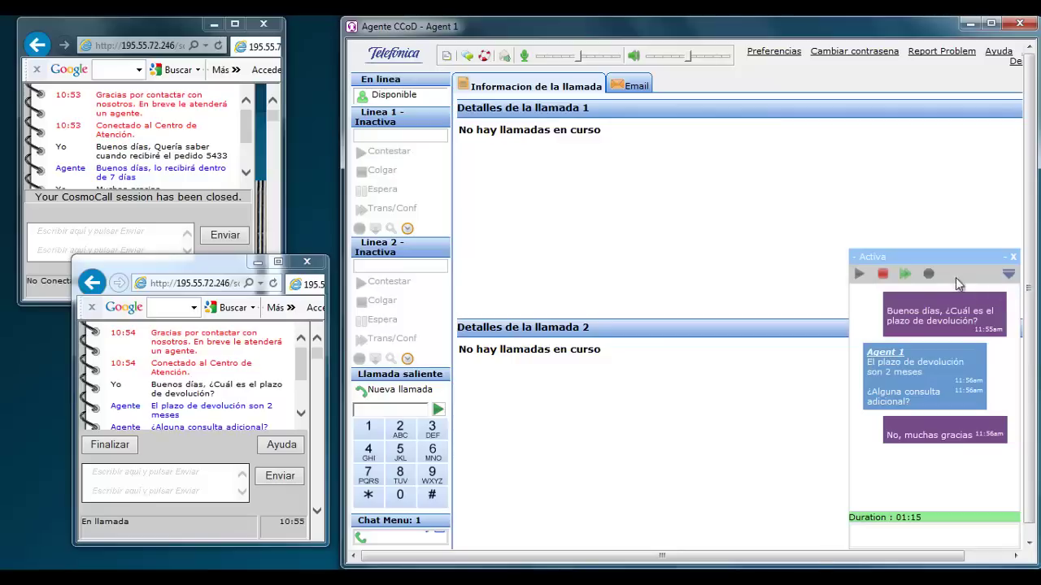
click(883, 276)
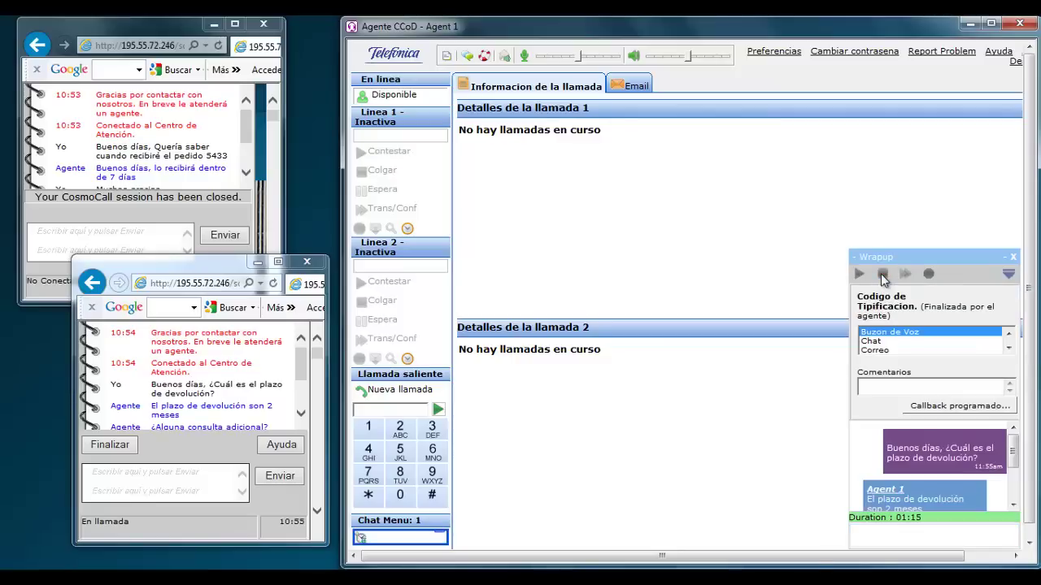
click(872, 342)
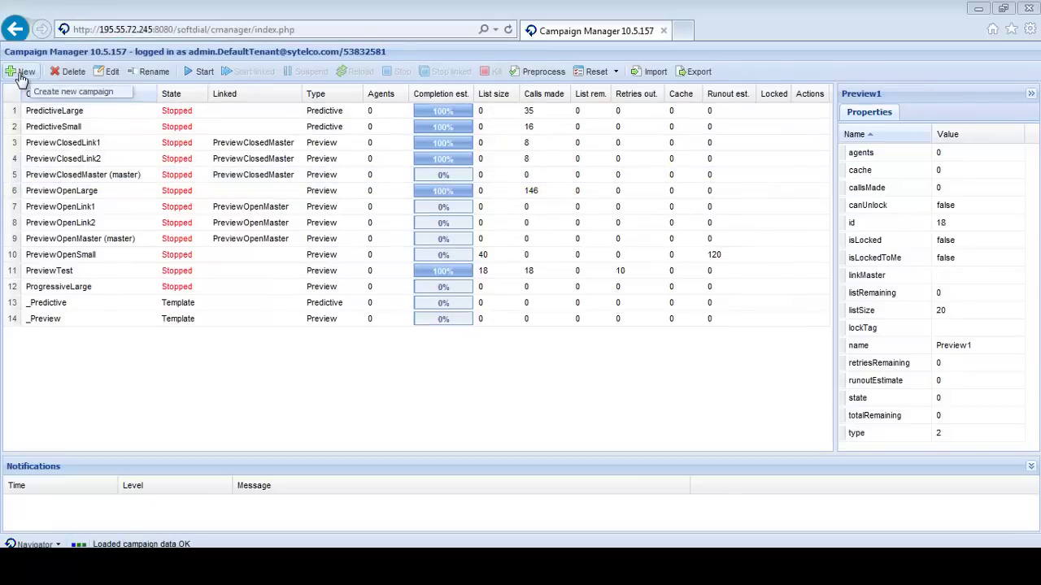
Create campaign Preview1 from the _Preview template and view its Retry Options.
click(22, 75)
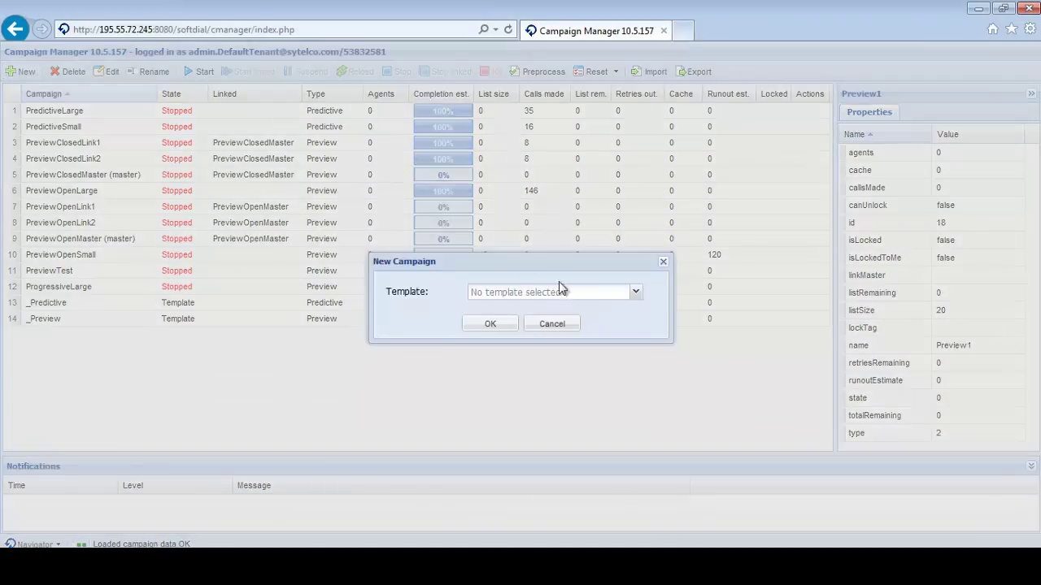
click(636, 294)
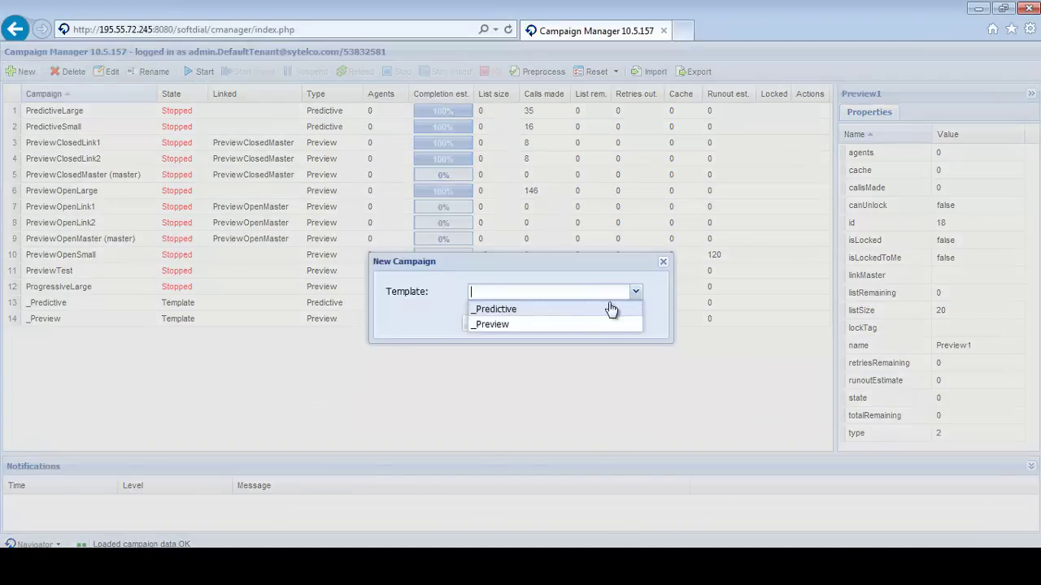
click(506, 330)
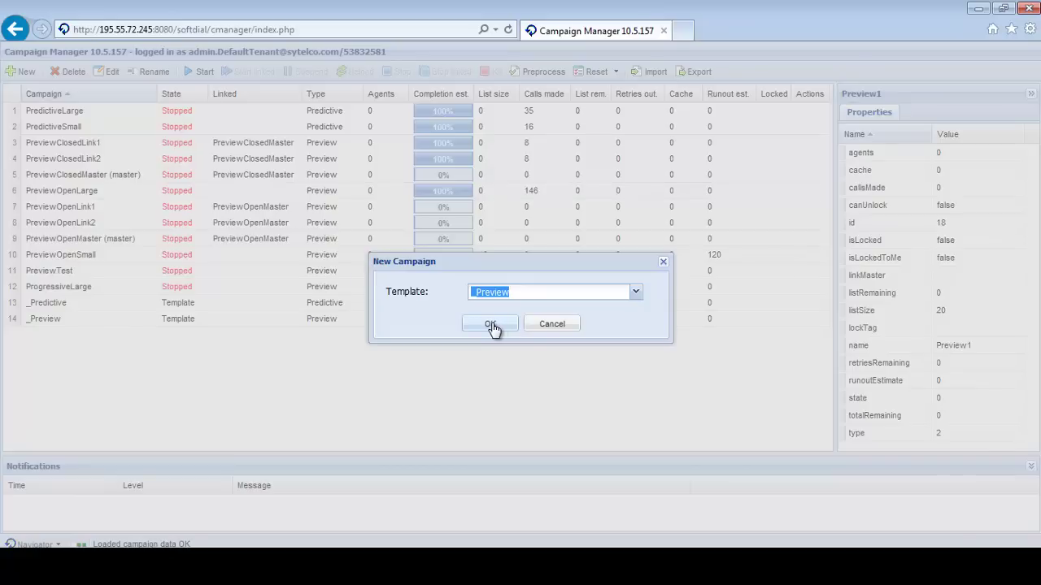
click(491, 324)
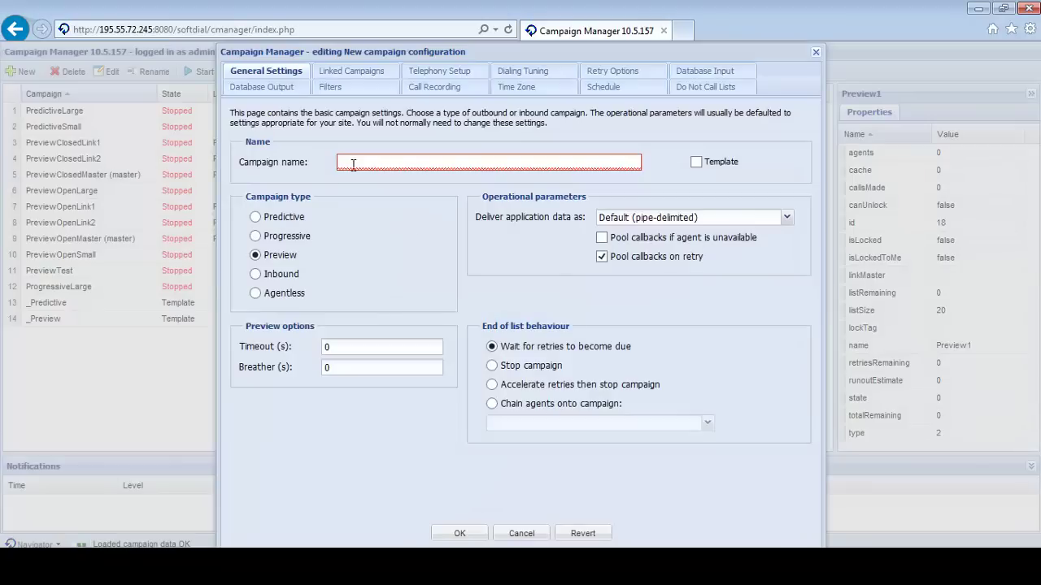
click(353, 165)
text(Preview1)
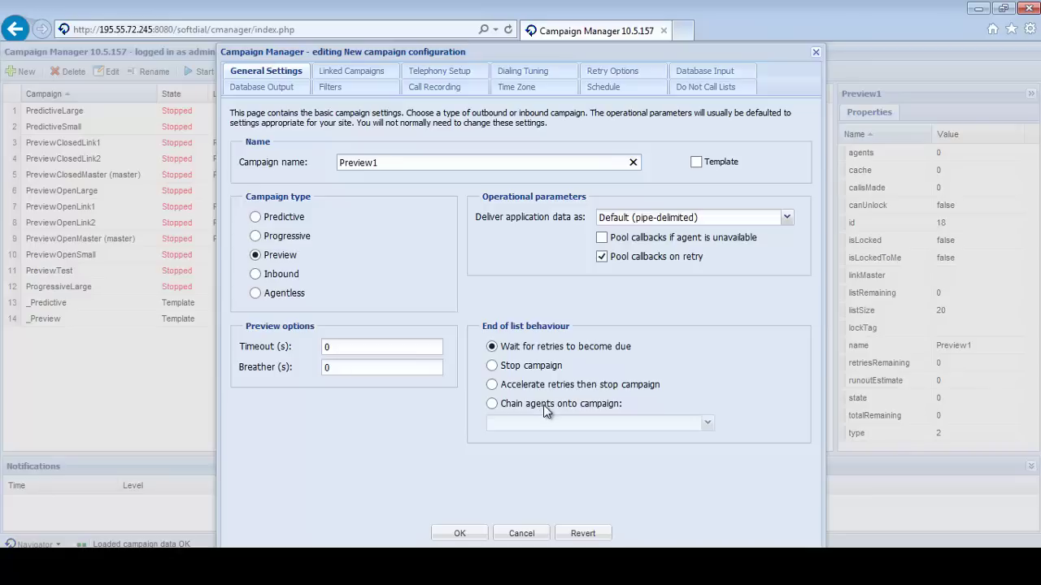
click(612, 73)
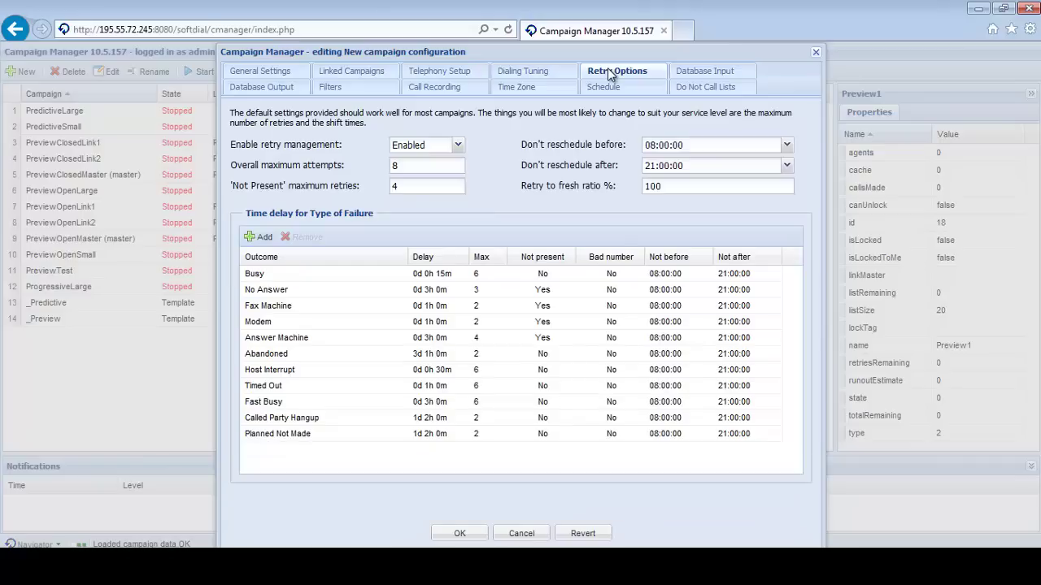
Set overall maximum attempts to 5 and the reschedule window to 10:00:00–14:00:00.
click(418, 165)
key(BackSpace)
text(5)
double_click(652, 150)
key(BackSpace)
text(10)
double_click(655, 166)
key(BackSpace)
text(14)
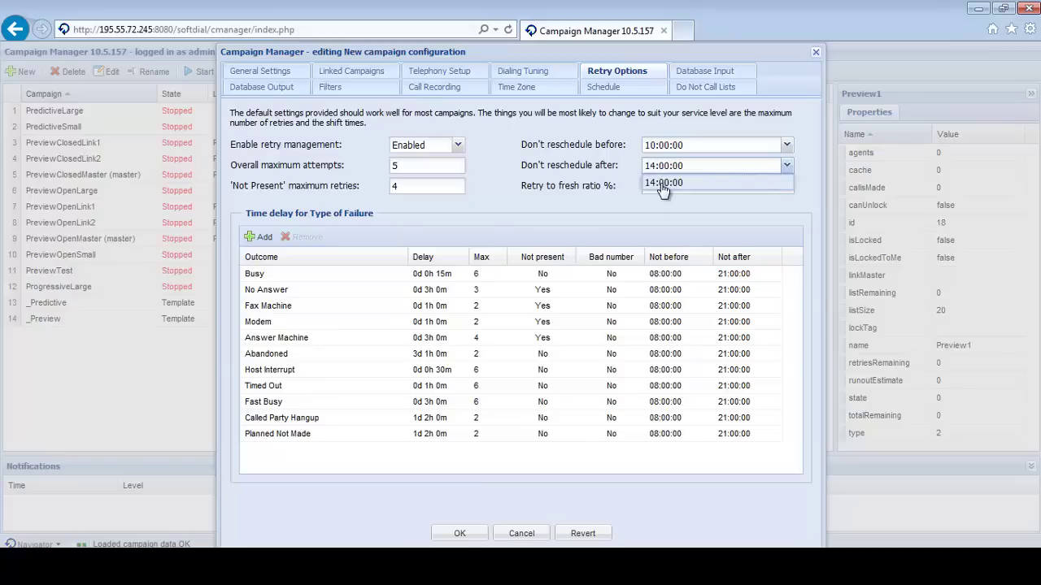
click(662, 183)
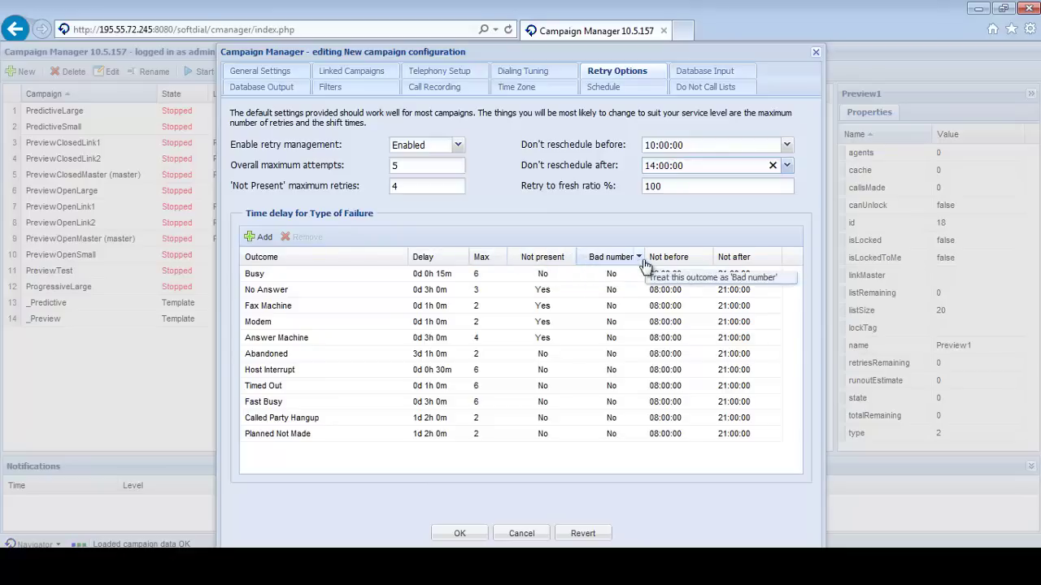
On the Filters page, create a new filter named Fijos.
click(360, 89)
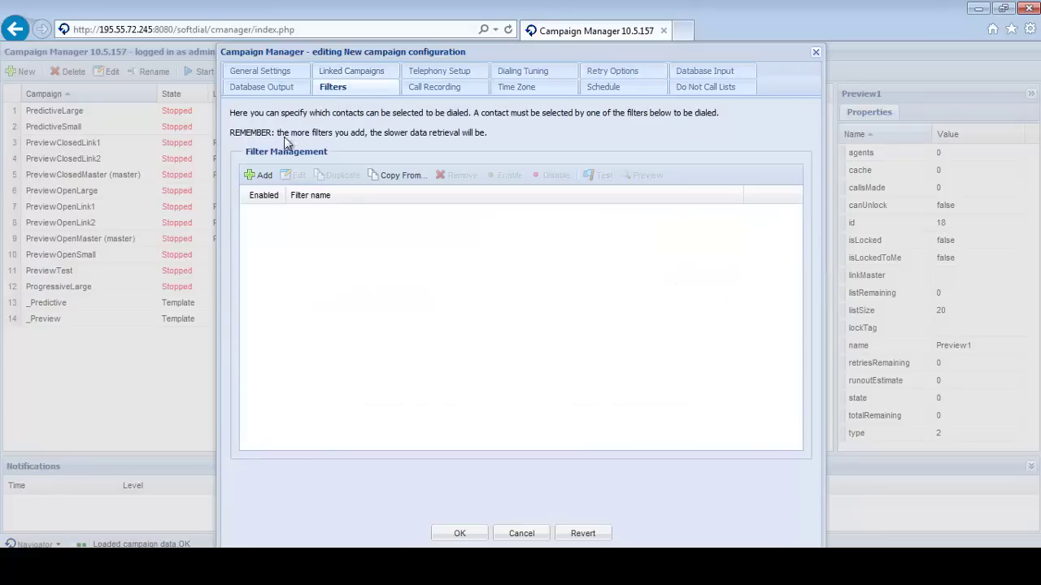
click(261, 177)
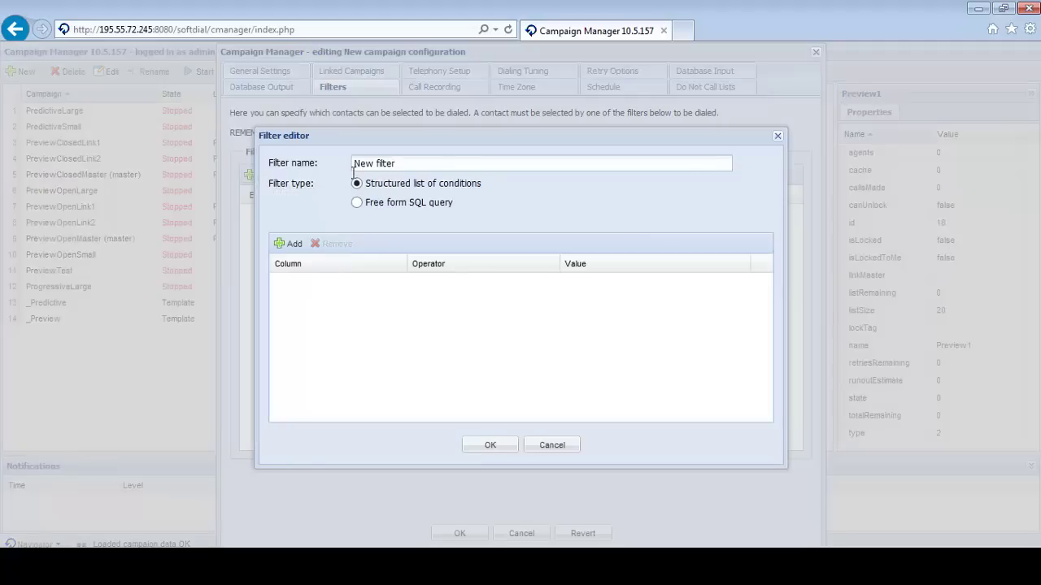
click(373, 166)
drag(395, 166, 354, 166)
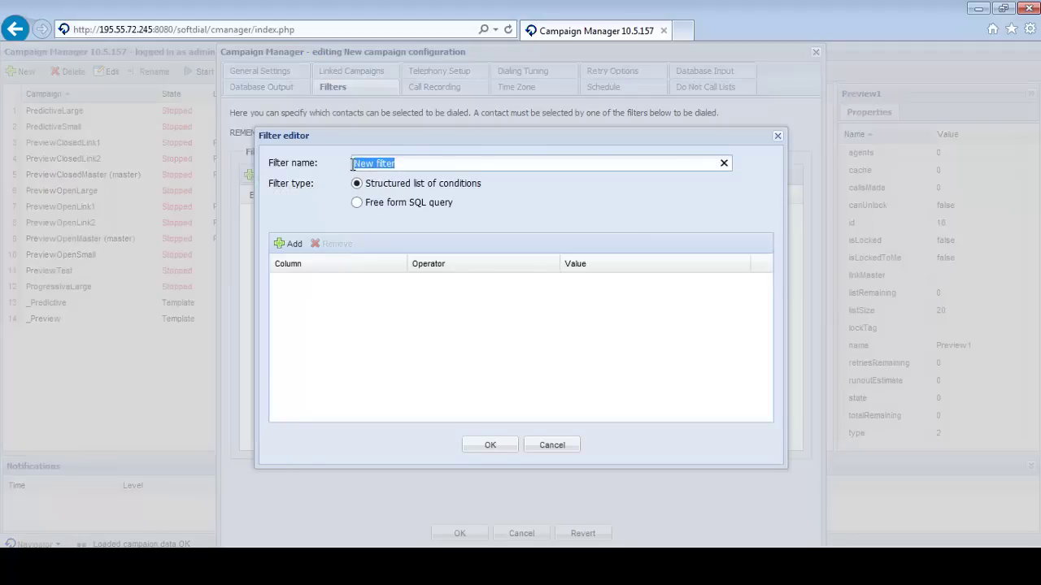
text(Fijos)
Give the Fijos filter the condition TelNumber is greater than or equal to 9, and save it.
click(281, 244)
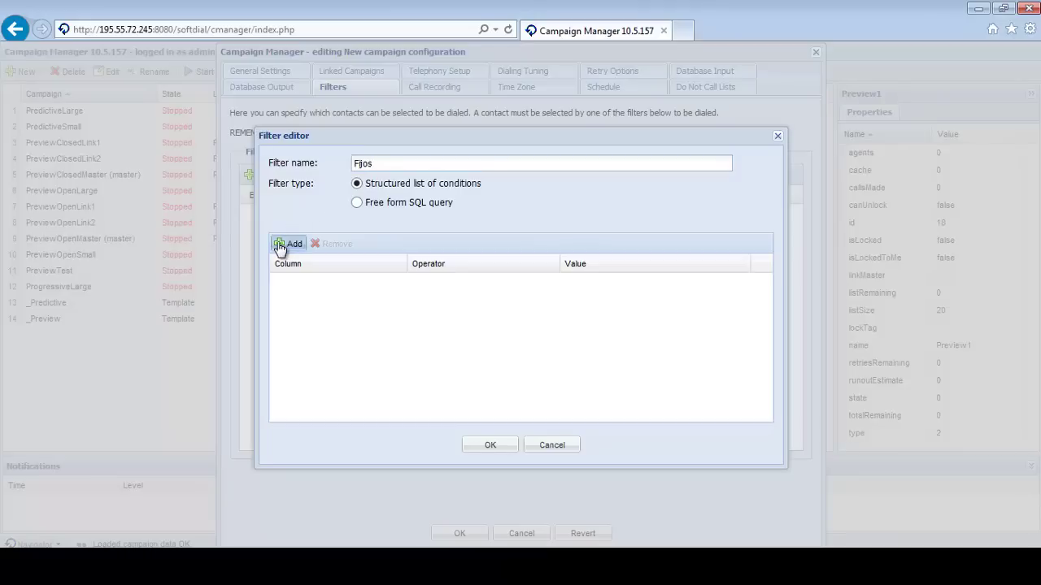
click(399, 283)
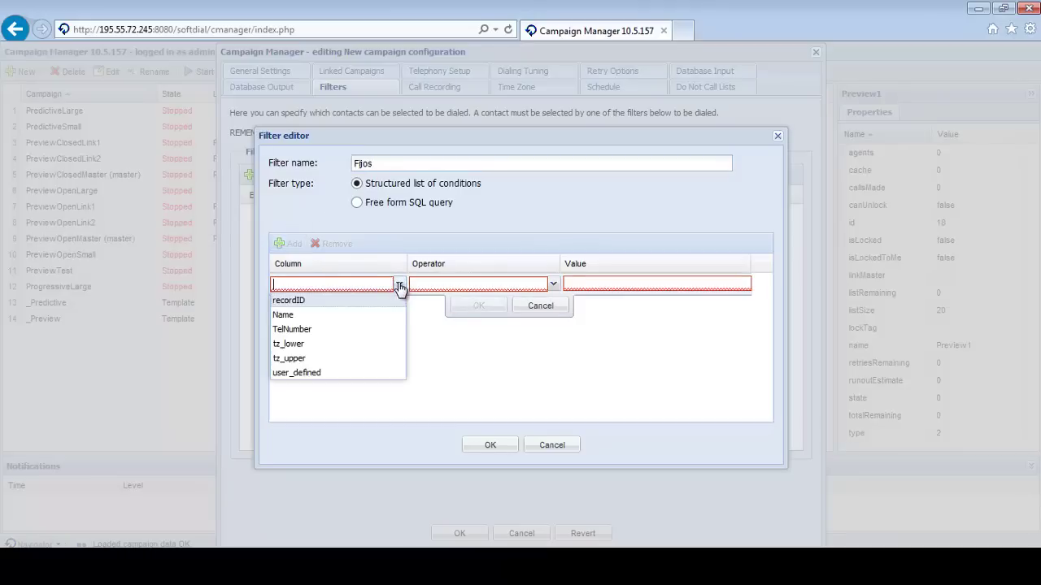
click(325, 329)
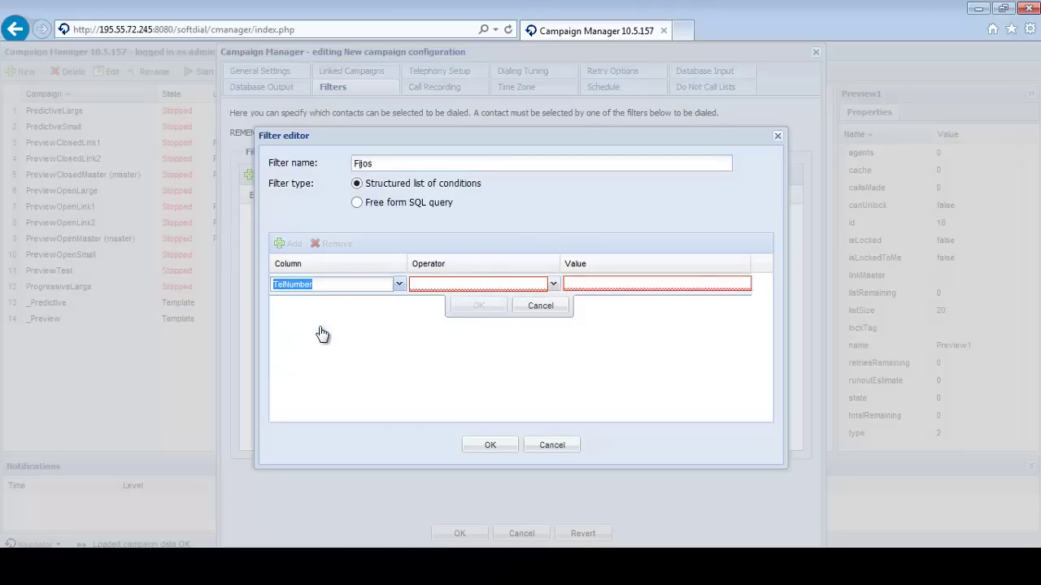
click(552, 284)
click(504, 359)
click(587, 283)
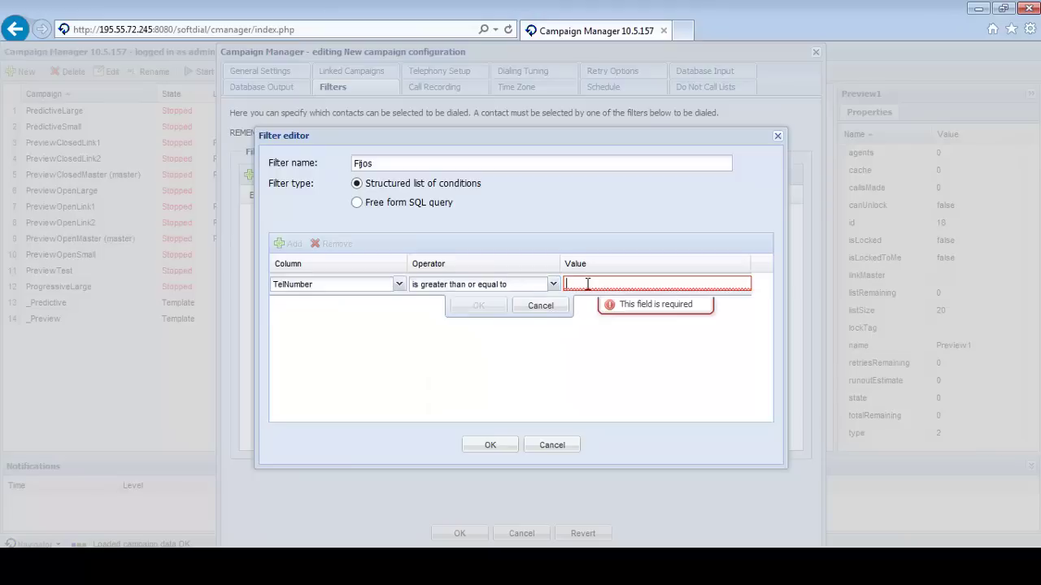
text(9)
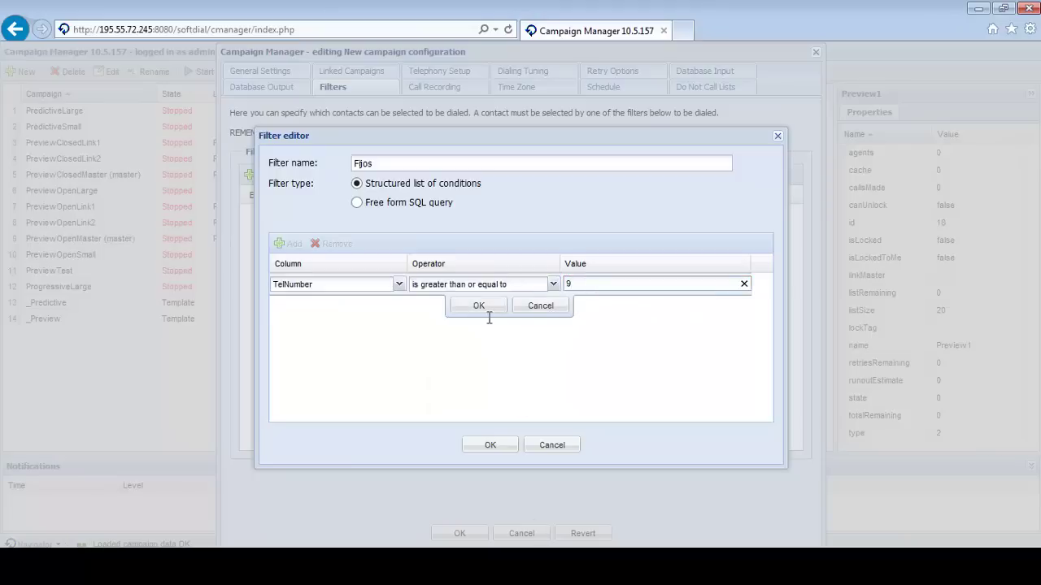
click(482, 307)
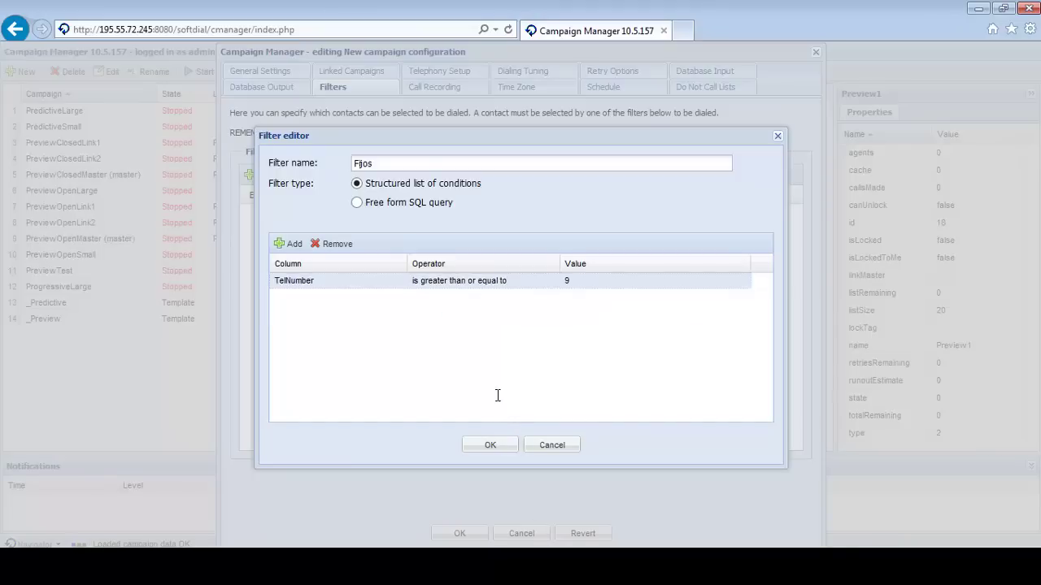
click(493, 444)
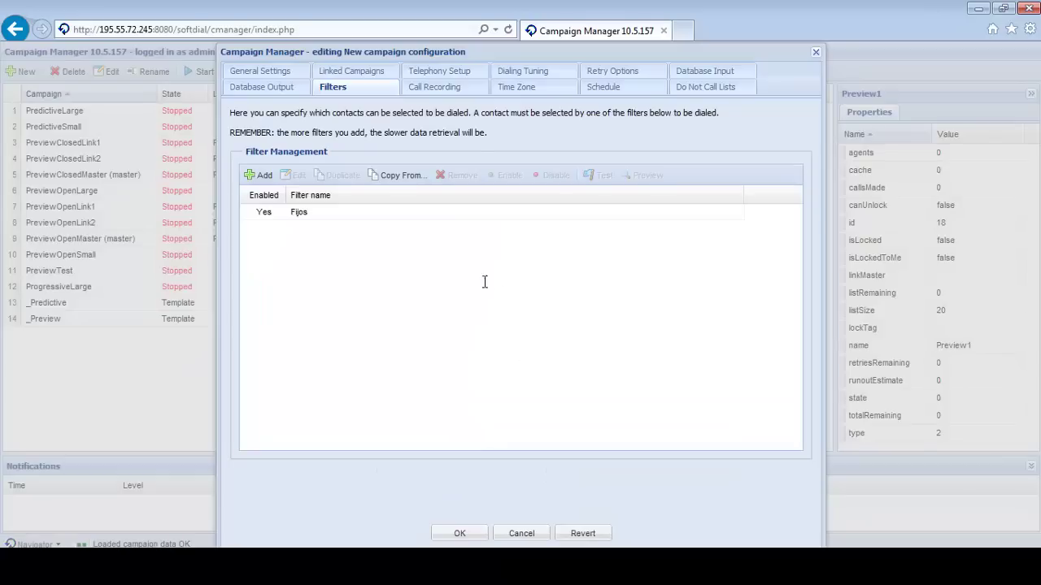
Disable the Fijos filter and save the Preview1 campaign configuration.
click(262, 213)
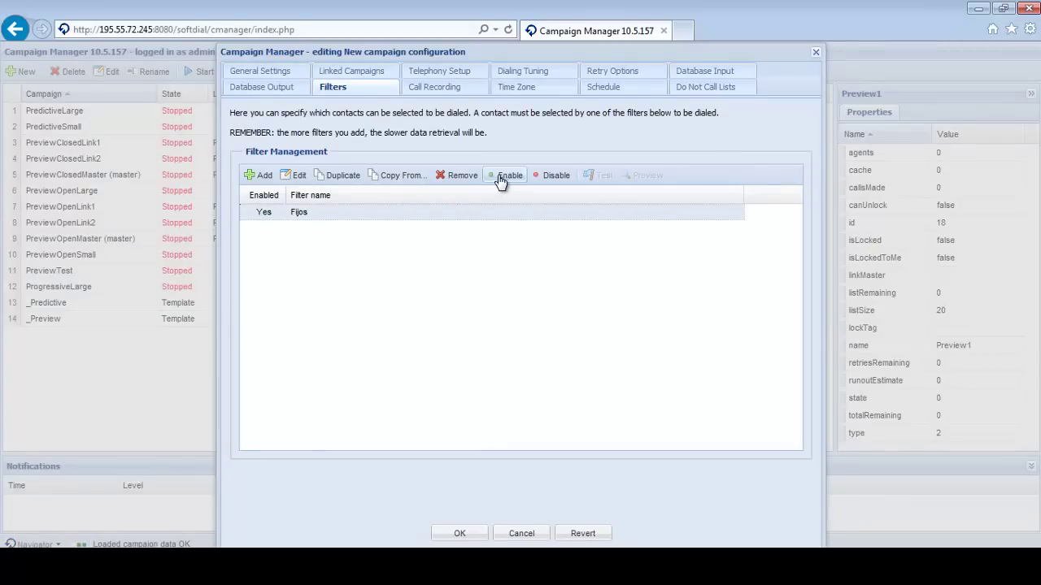
click(553, 177)
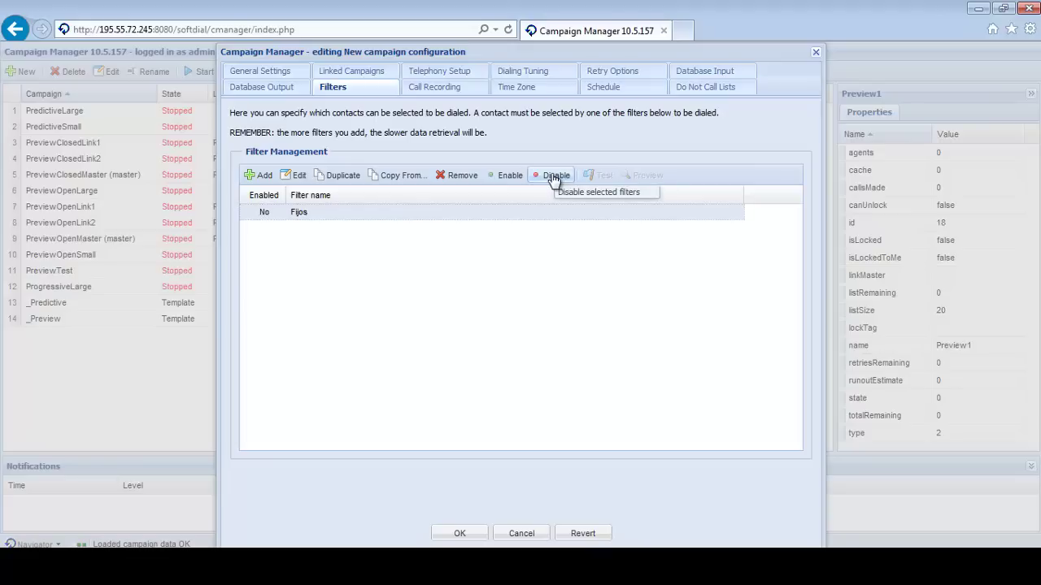
click(459, 533)
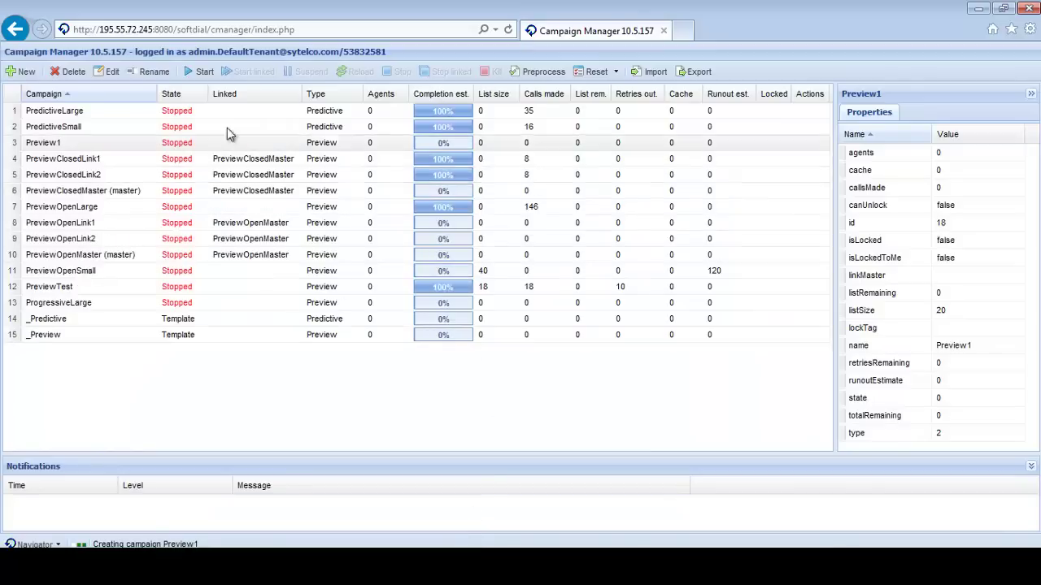
Start an import for Preview1 using the contact file Preview small.txt.
click(42, 147)
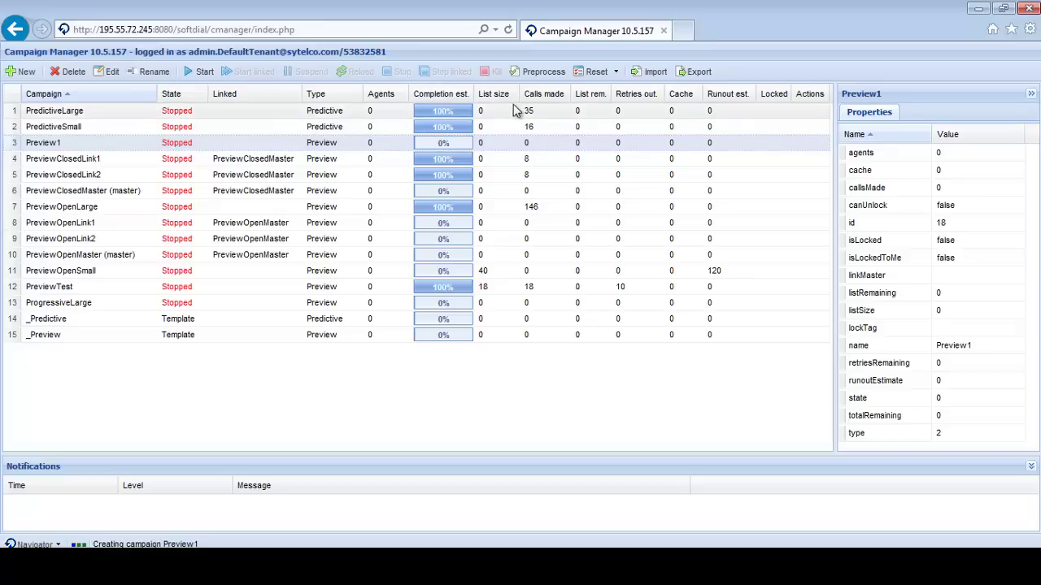
click(650, 75)
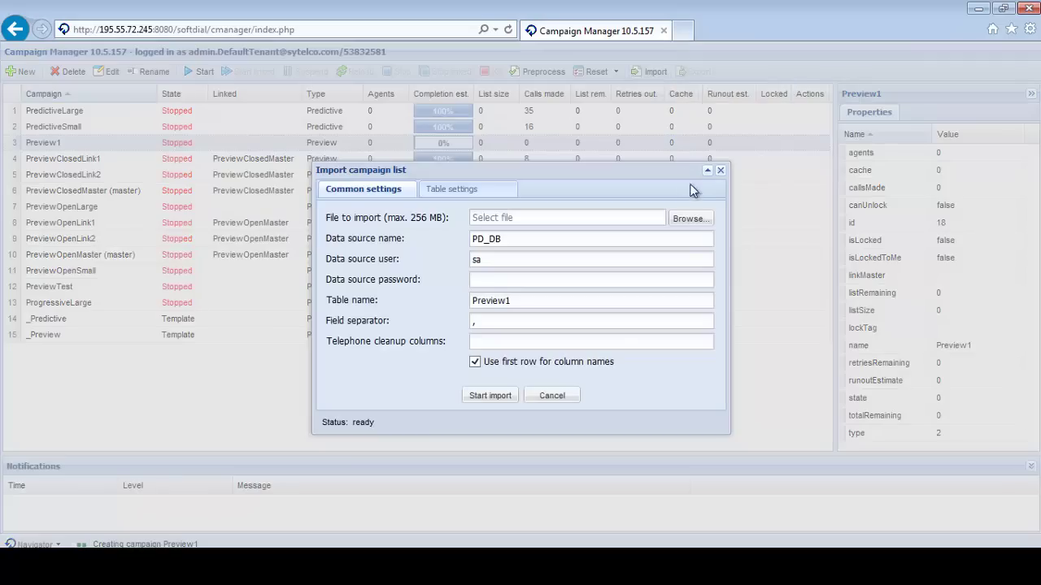
click(684, 219)
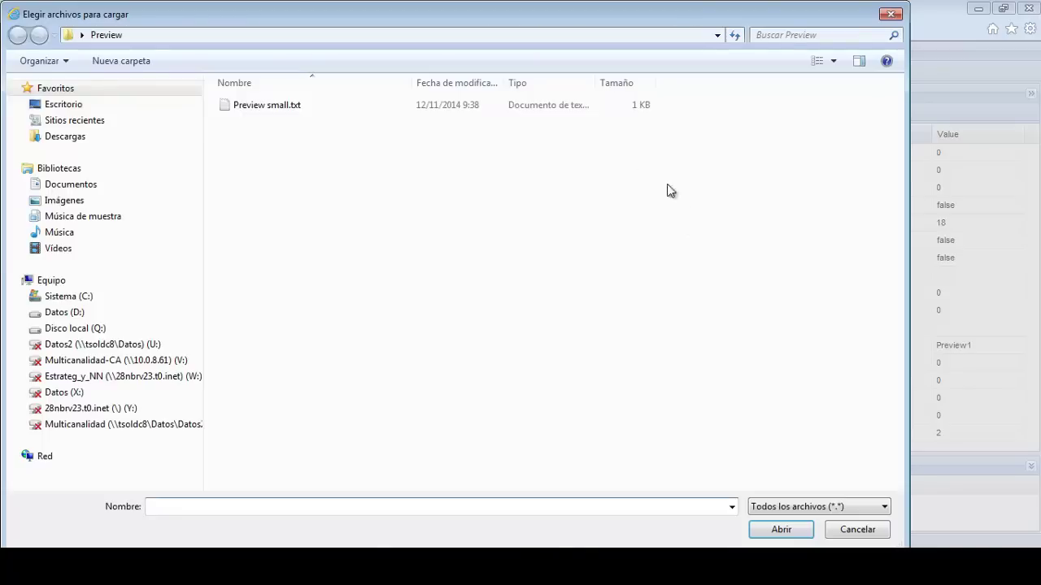
click(261, 107)
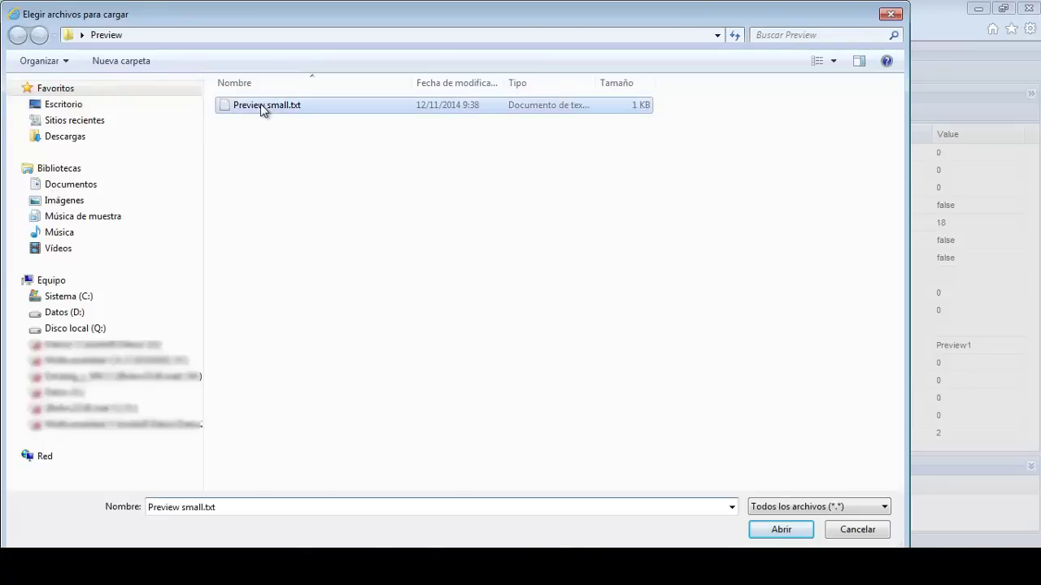
click(782, 530)
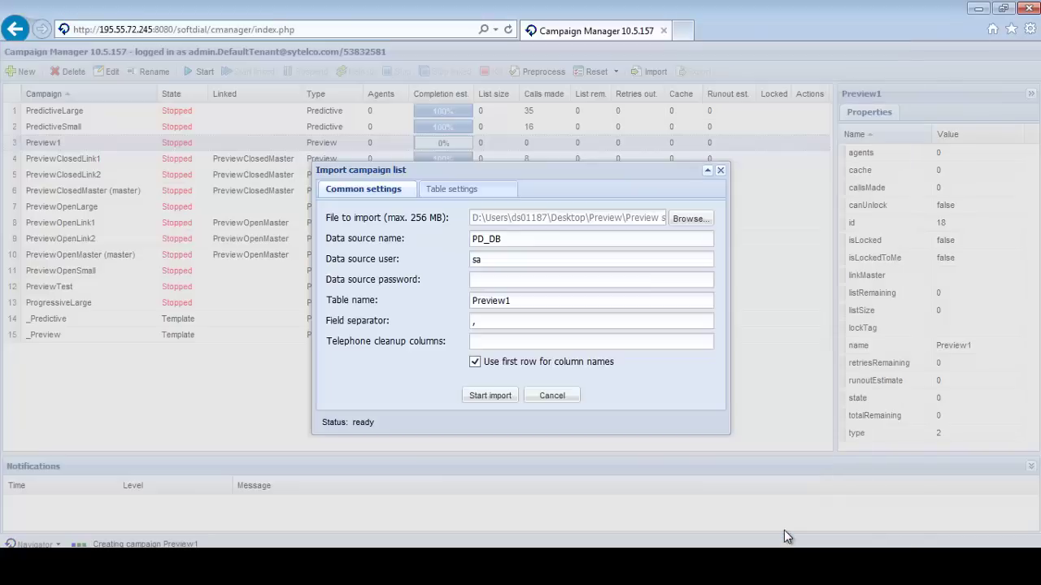
Enter the data source password, change the table name to Preview2, and run the import.
click(539, 279)
text(sa)
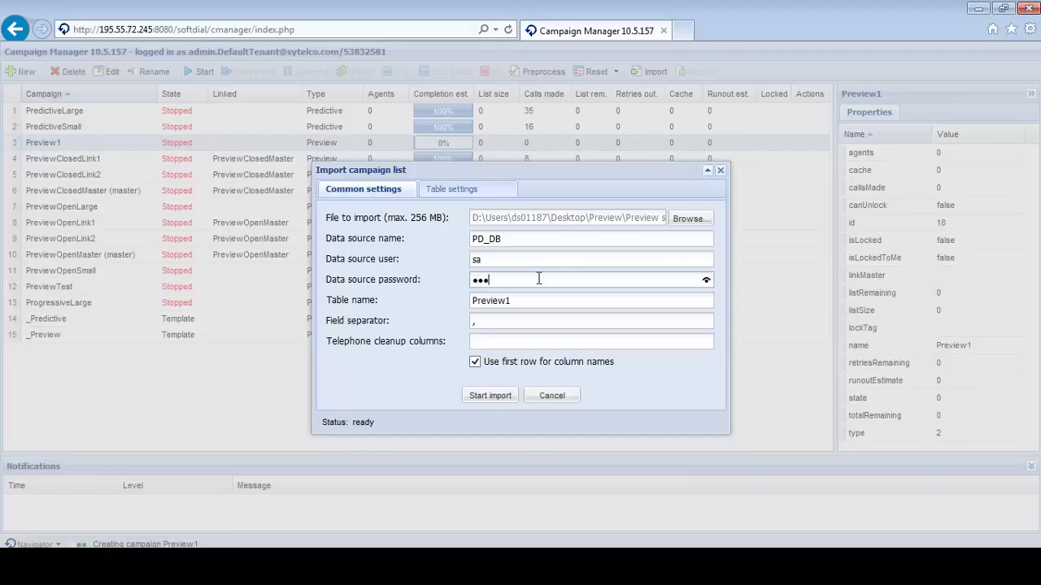
text(ftdial1)
click(519, 301)
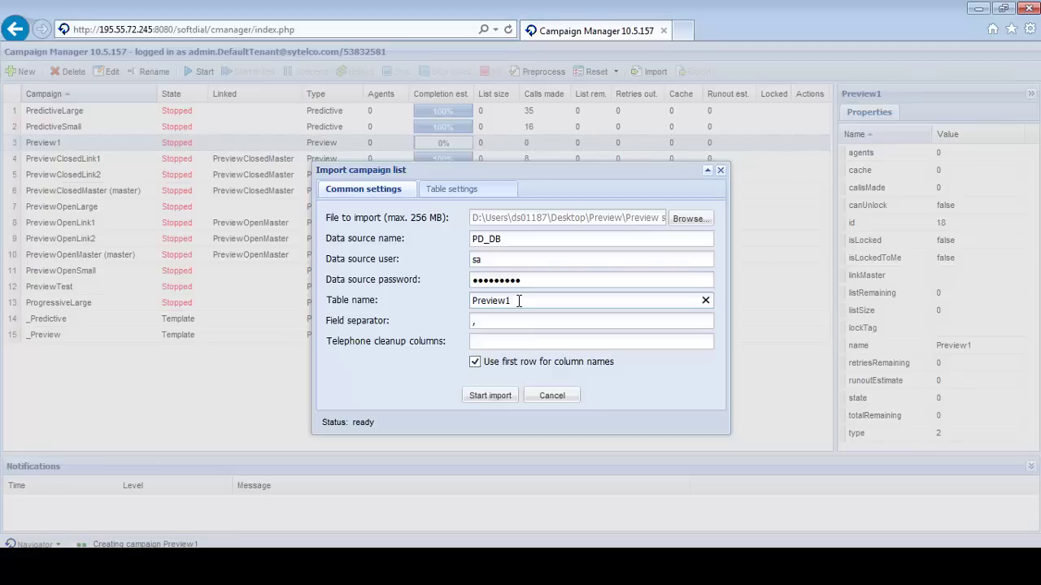
key(BackSpace)
click(491, 397)
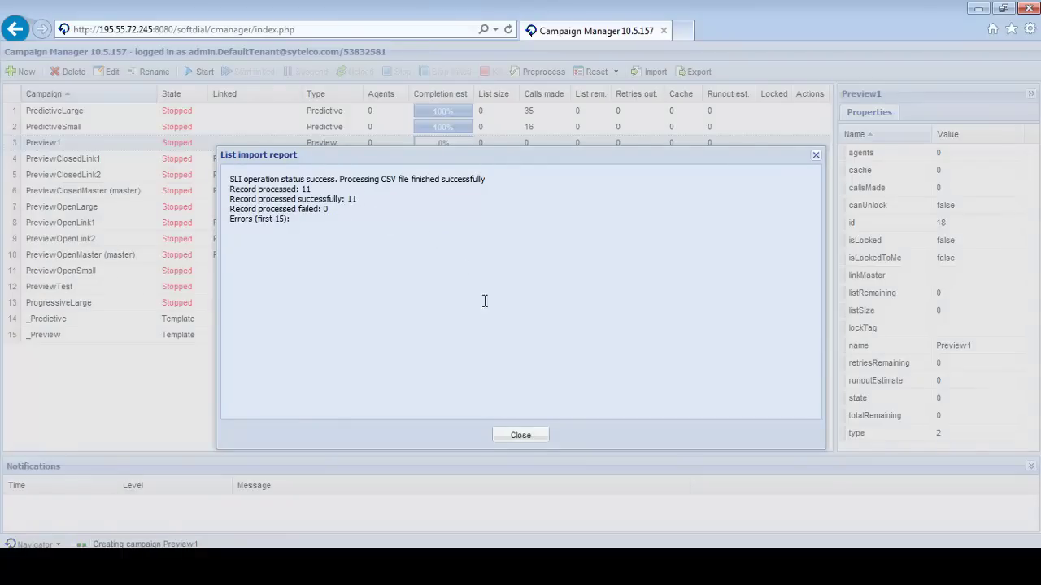
Close the List import report and preprocess the Preview1 campaign.
click(526, 437)
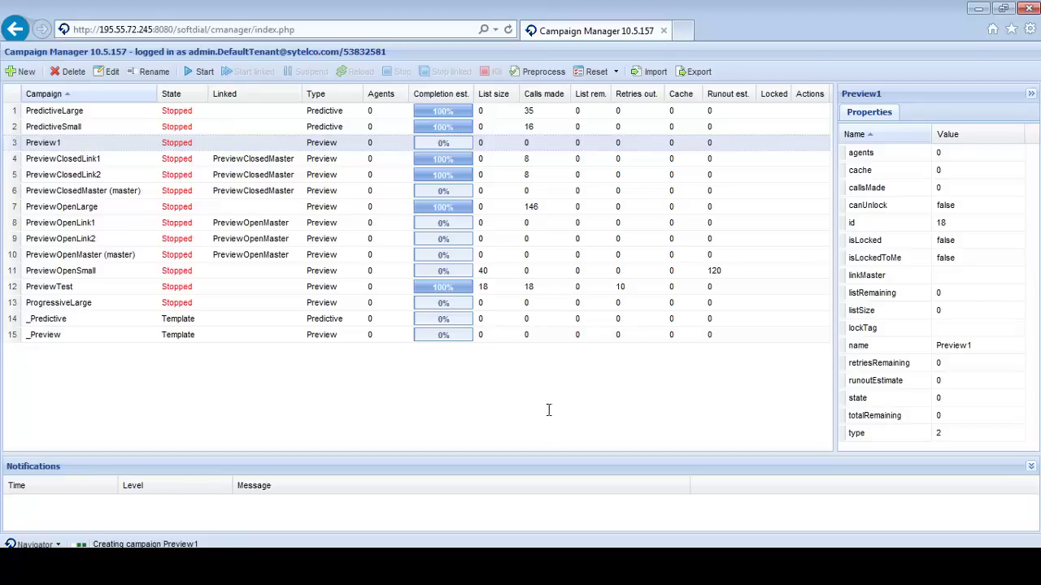
click(534, 75)
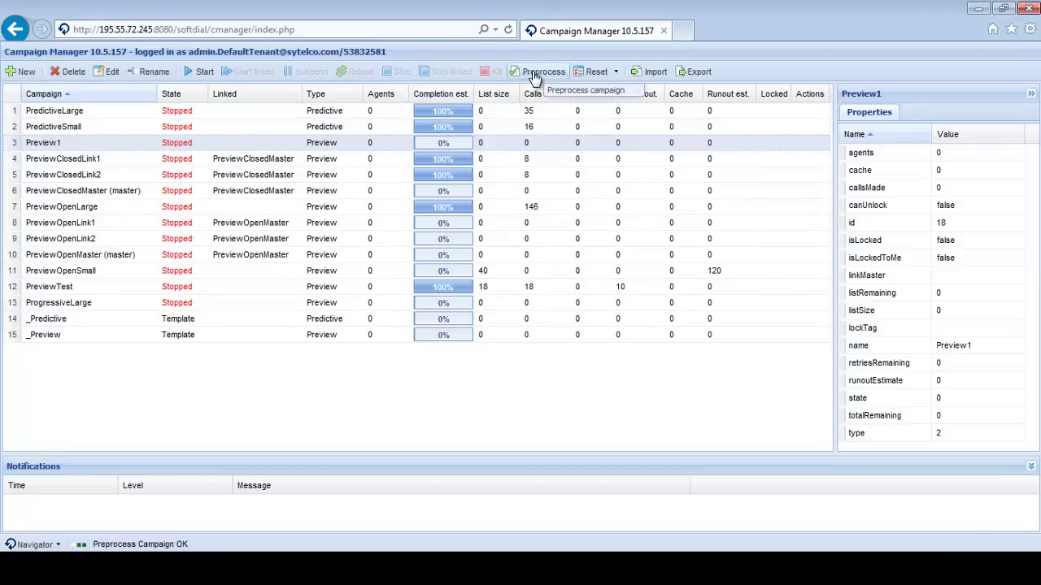